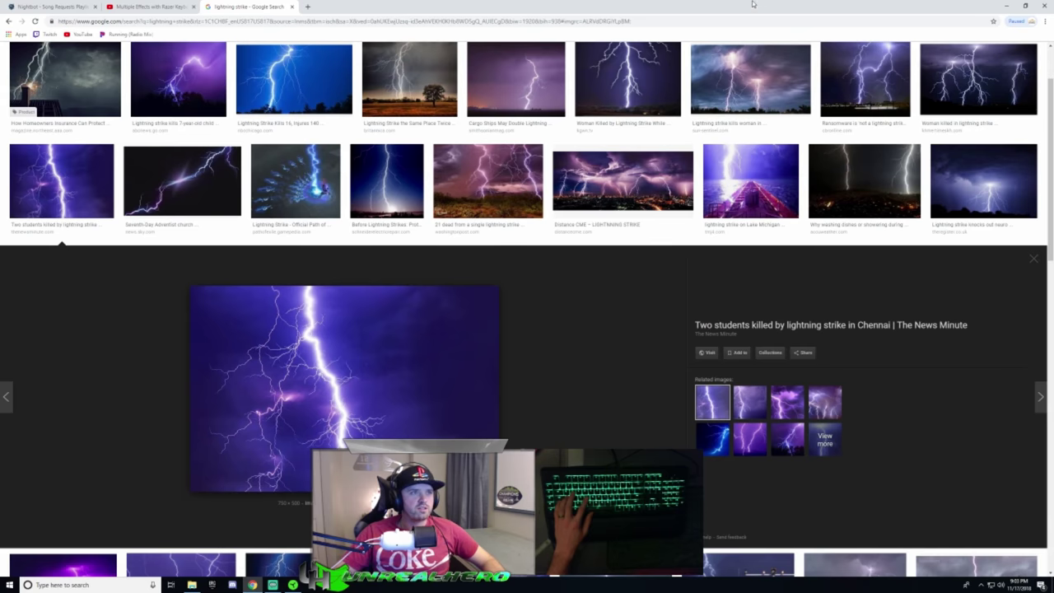
Move the browser window with the lightning reference picture off this screen, uncovering the keyboard lighting editor.
left_click_drag(753, 7, 553, 130)
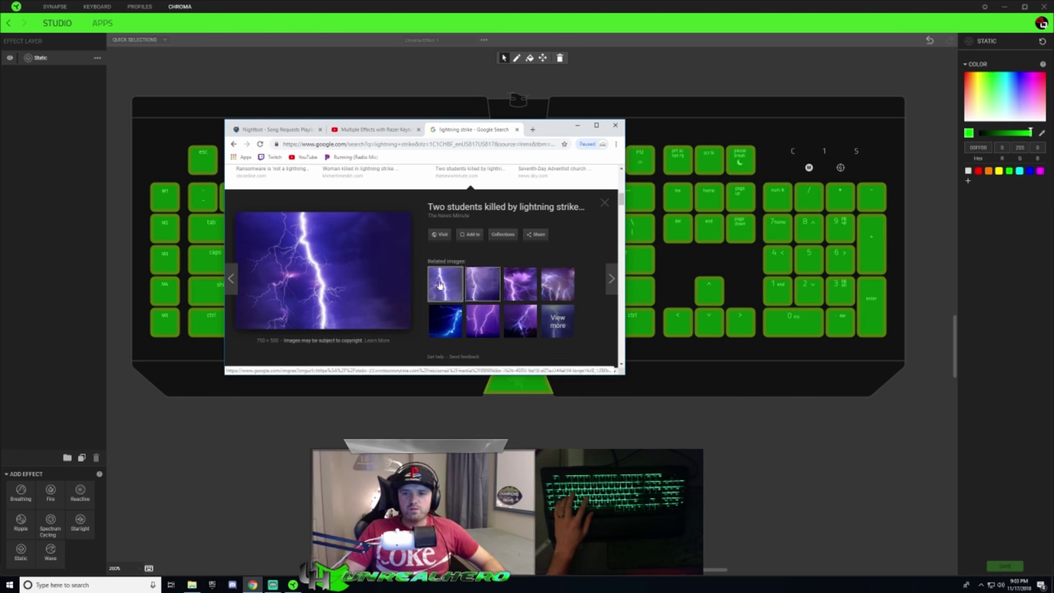
left_click_drag(555, 132, 1053, 165)
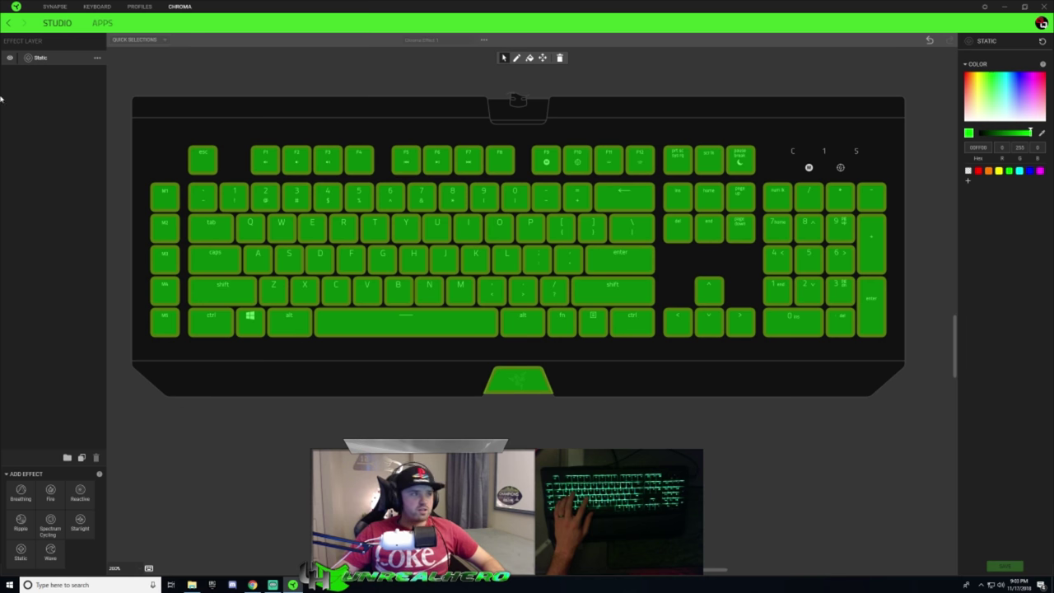
Recolour all keys of the Static layer to dark blue (RGB 0, 14, 107) and save the effect.
left_click(109, 121)
left_click_drag(116, 99, 949, 470)
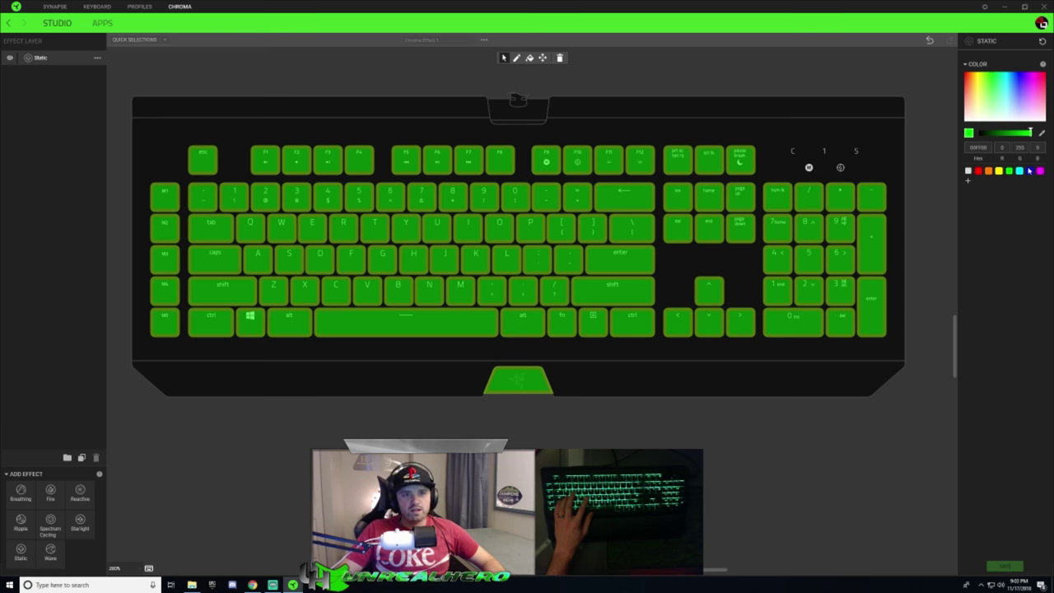
left_click(1029, 170)
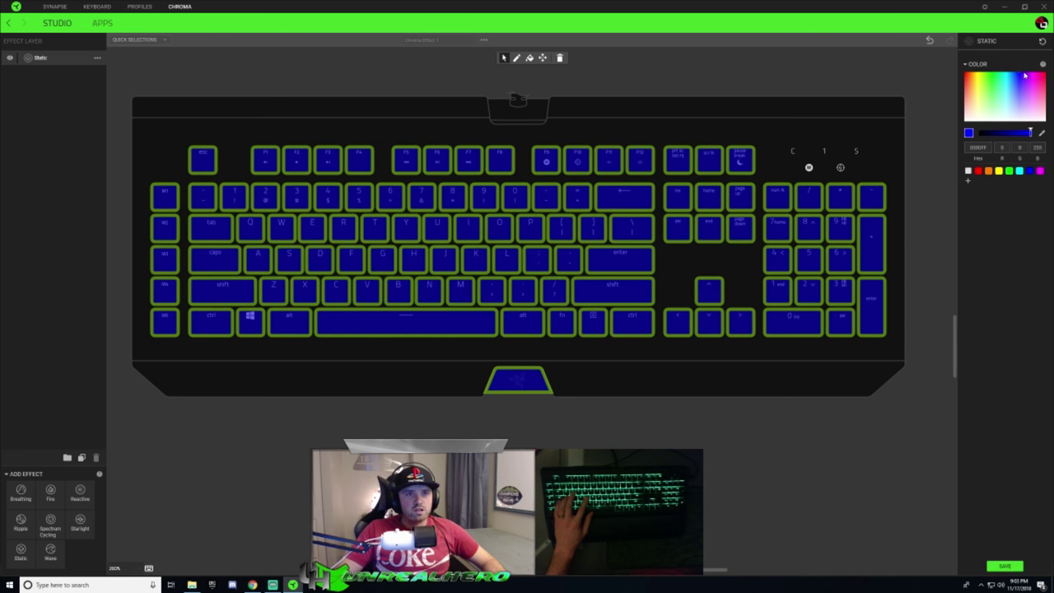
left_click(1019, 76)
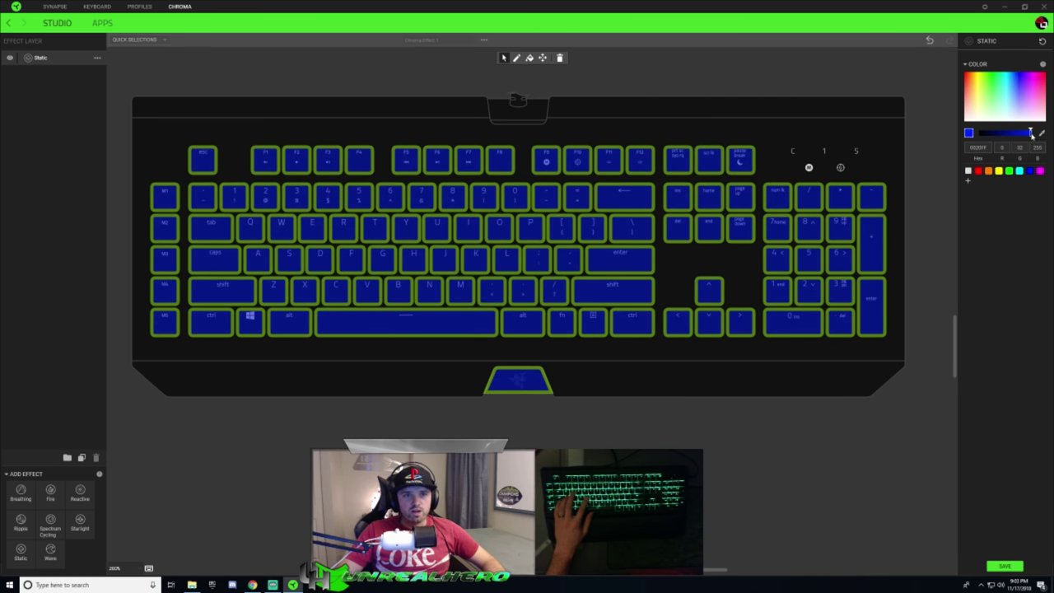
left_click_drag(1030, 135, 1001, 138)
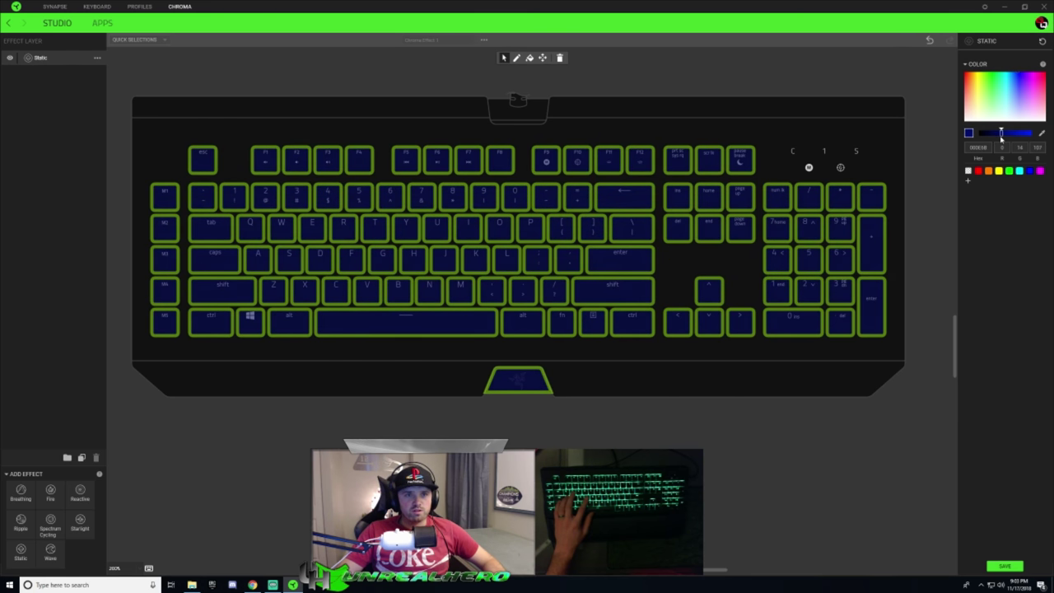
left_click(1009, 567)
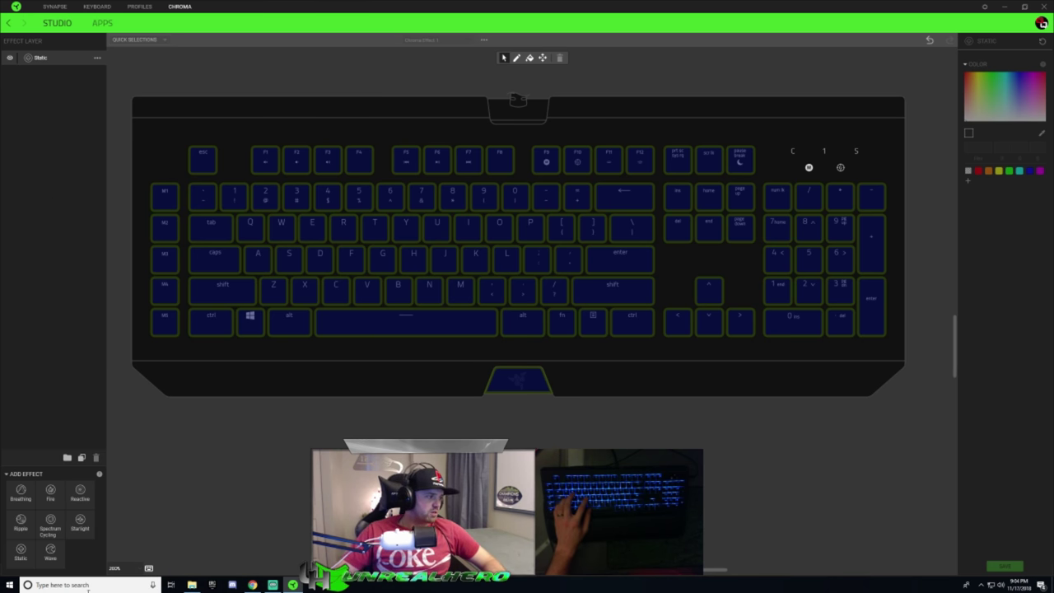
Add a Wave layer and select the F8, F9, 0, minus, [, apostrophe, / and menu keys as a bolt shape.
left_click(50, 552)
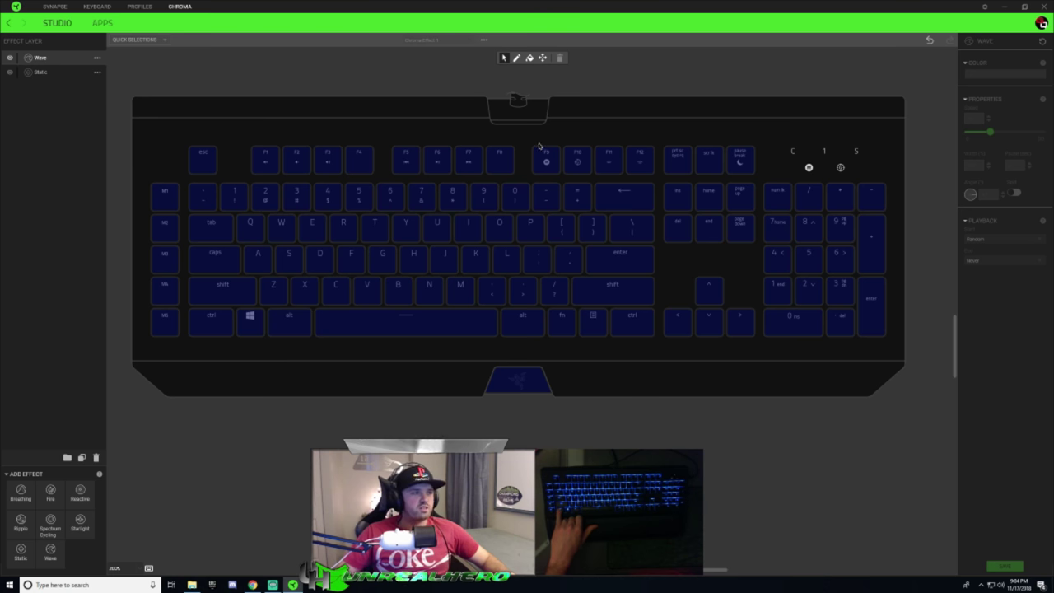
mouse_move(508, 159)
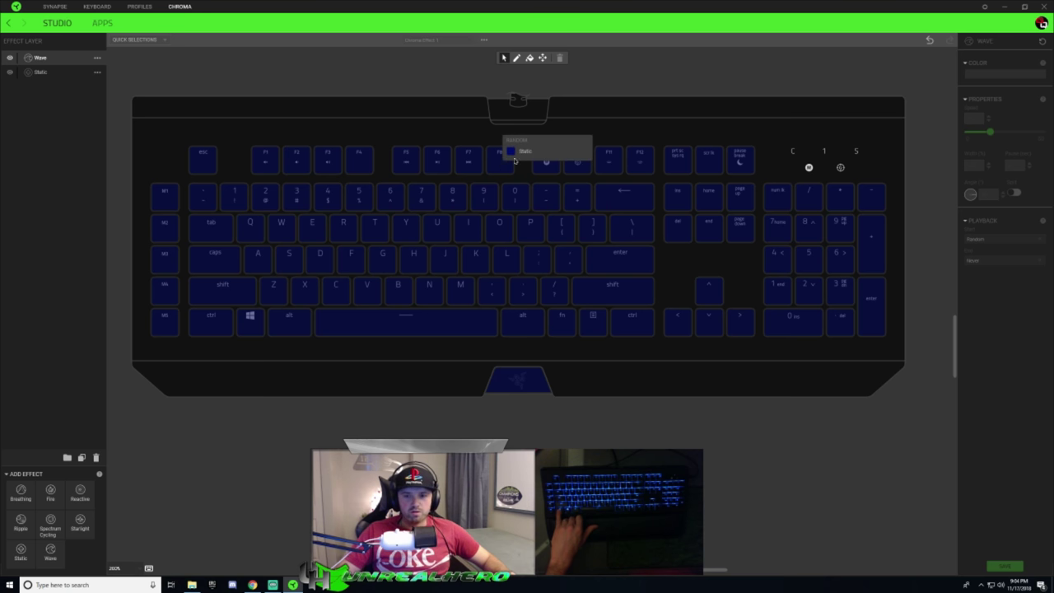
left_click(502, 163)
left_click(544, 163)
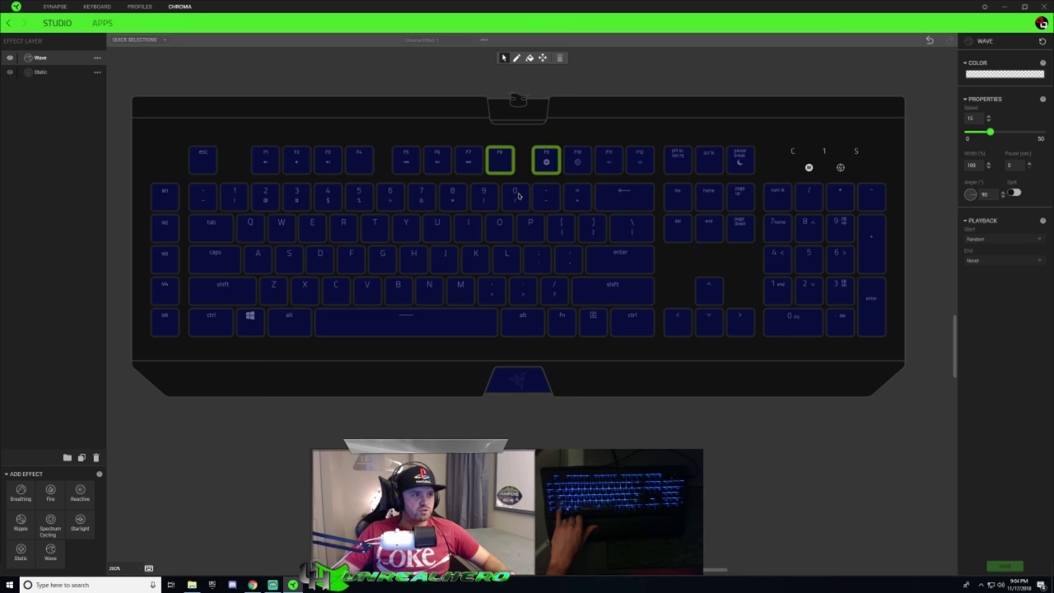
left_click(527, 201)
left_click(544, 201)
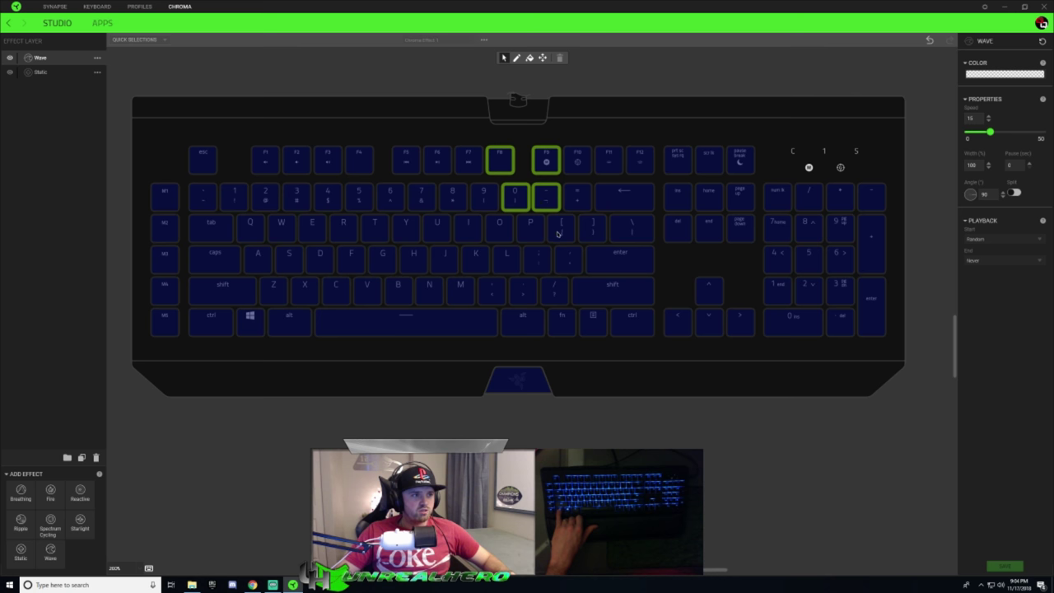
left_click(560, 233)
left_click(564, 258)
left_click(554, 292)
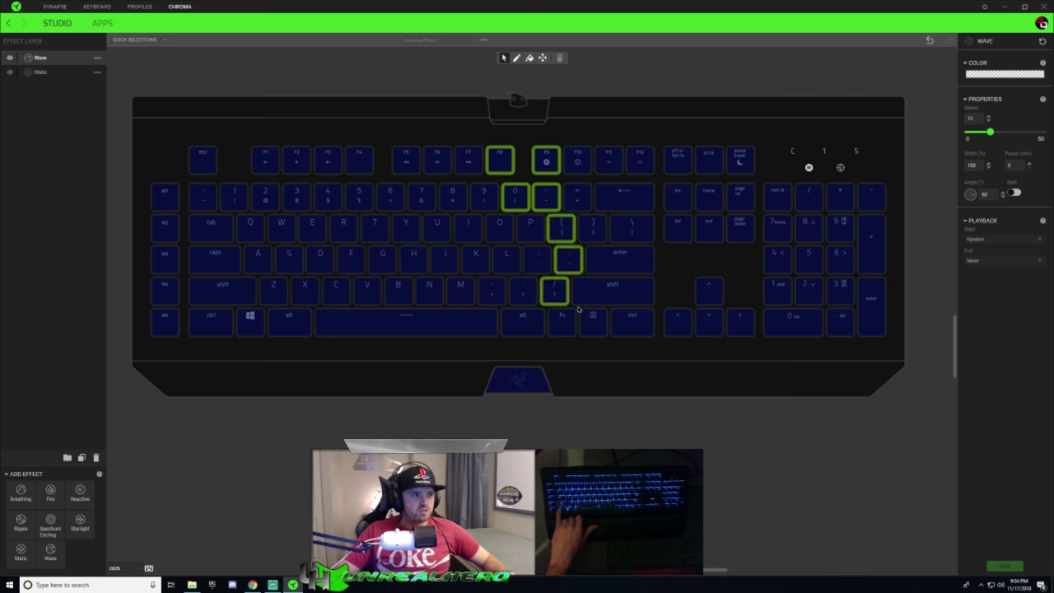
left_click(599, 321)
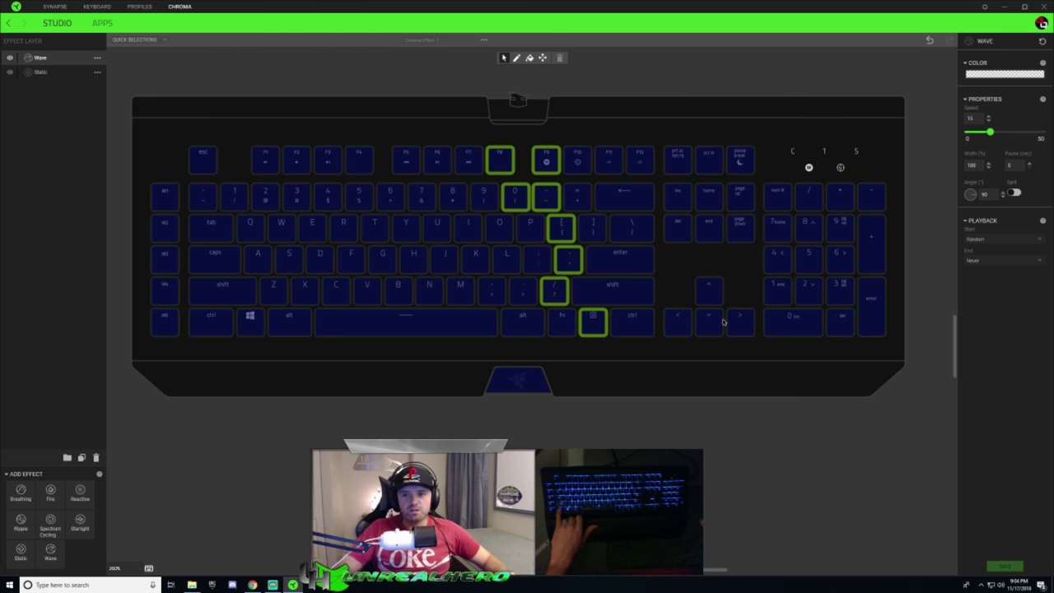
mouse_move(723, 322)
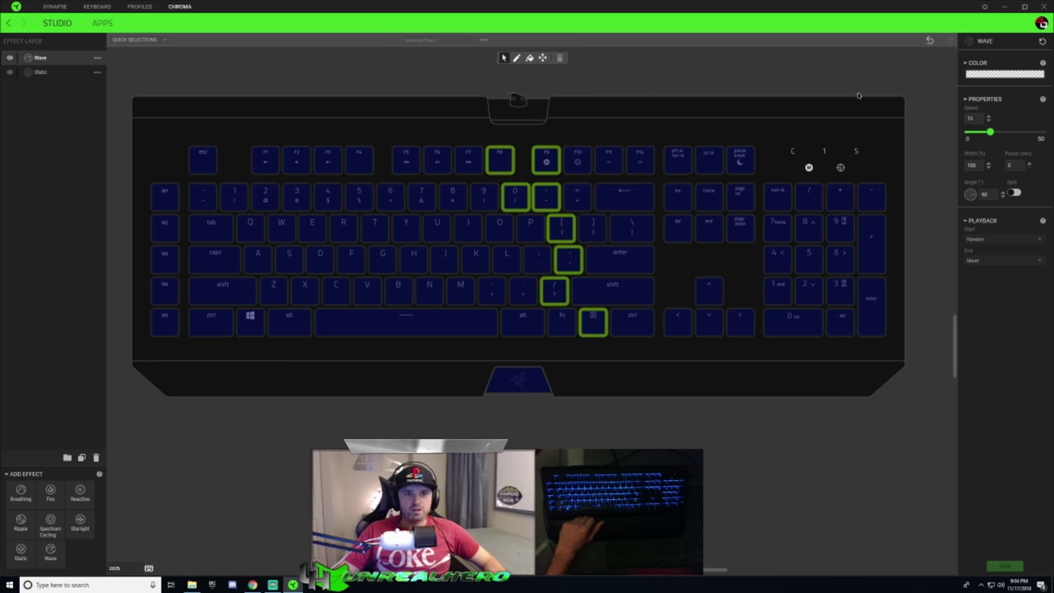
Apply the preset black-green-black gradient pattern to the Wave effect on the selected bolt keys.
left_click(999, 75)
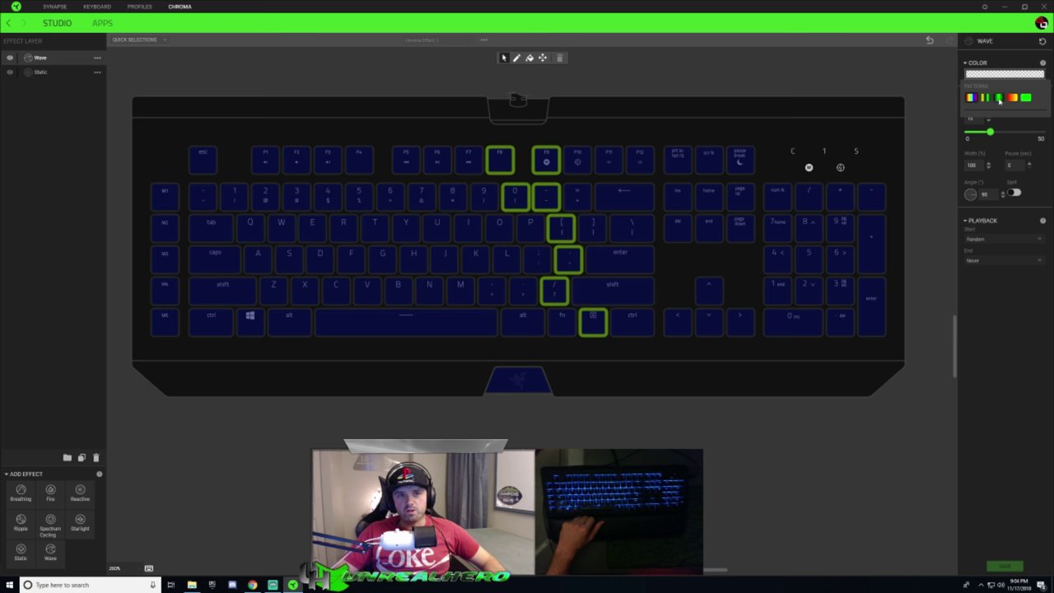
left_click(999, 98)
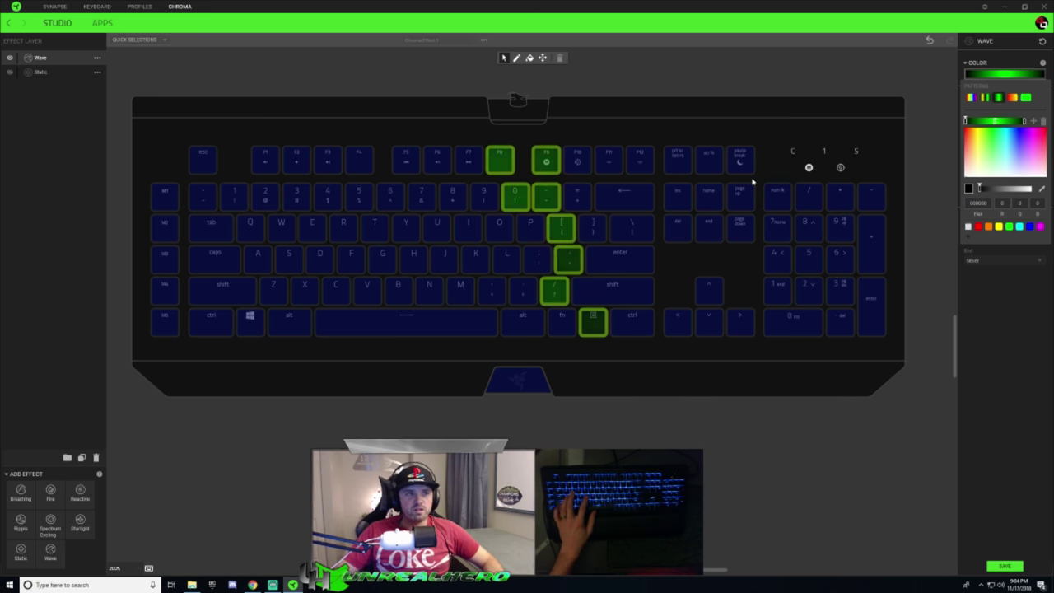
left_click(128, 105)
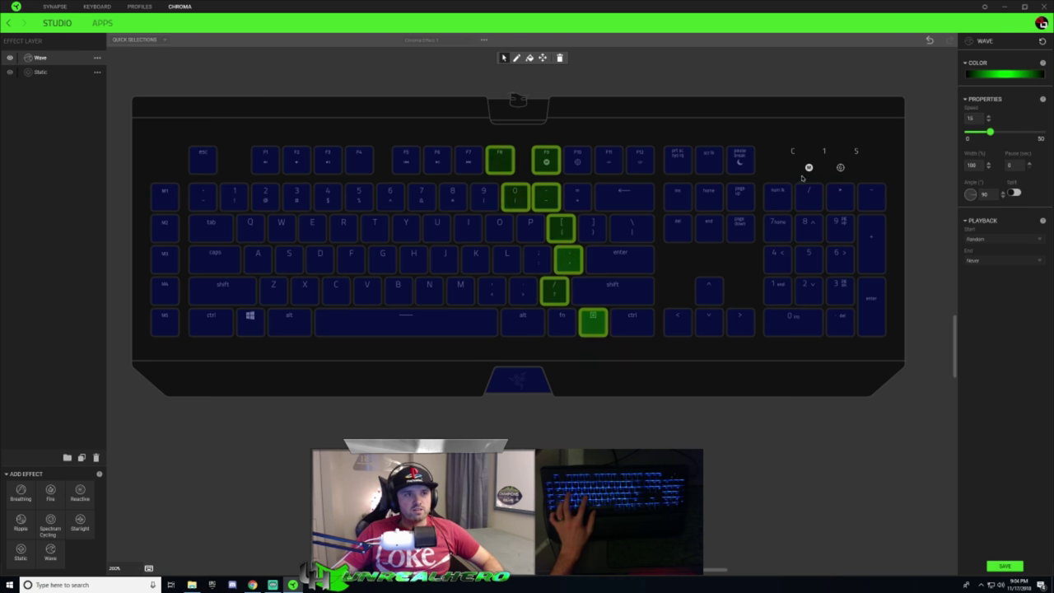
Copy the hex code of the Static layer's dark blue and return to the Wave layer.
left_click(708, 158)
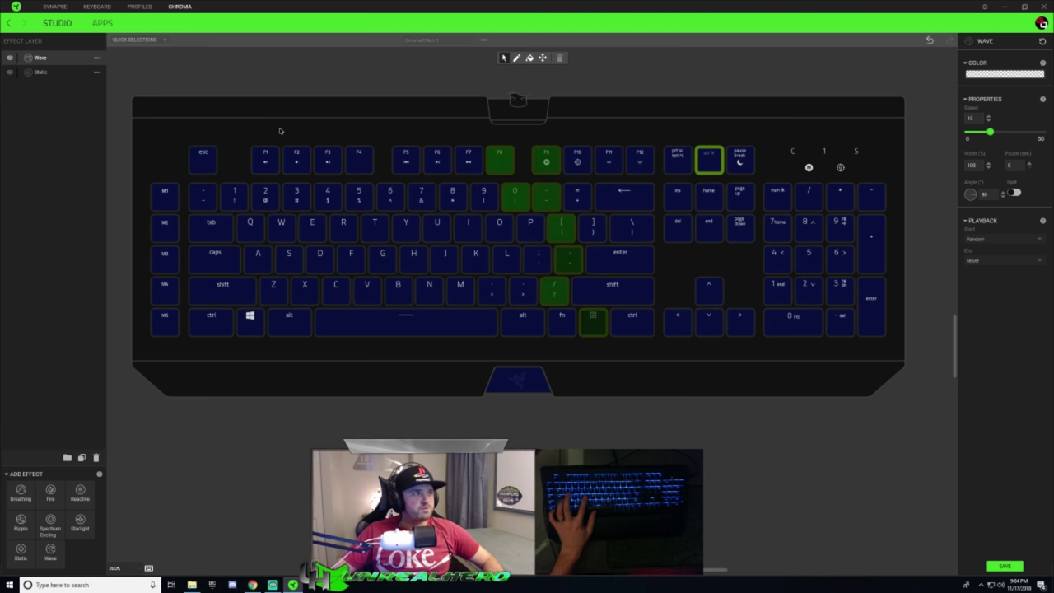
left_click_drag(280, 130, 931, 422)
left_click(57, 73)
left_click(978, 146)
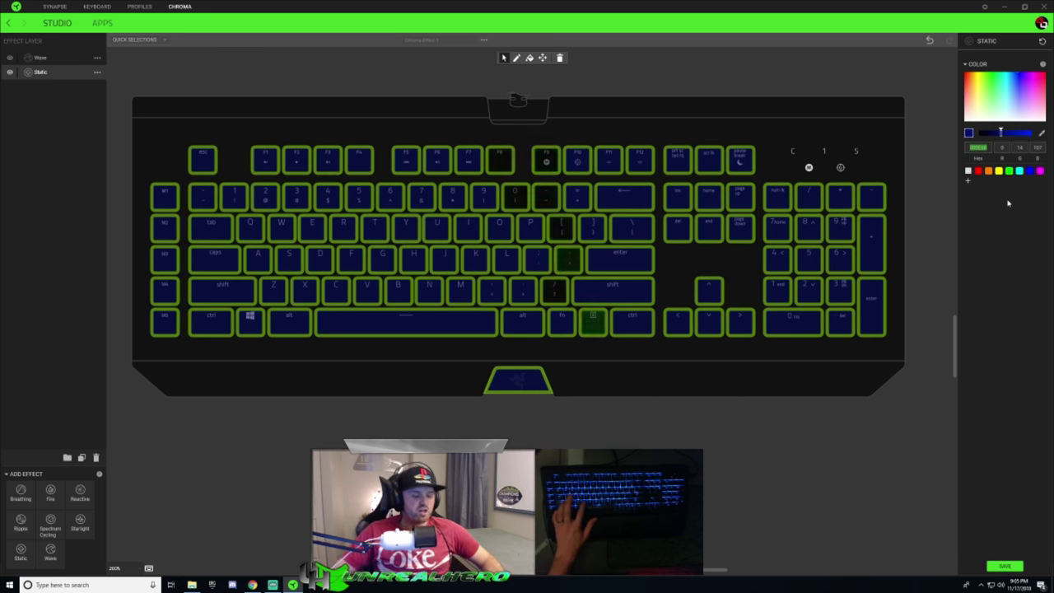
left_click(45, 59)
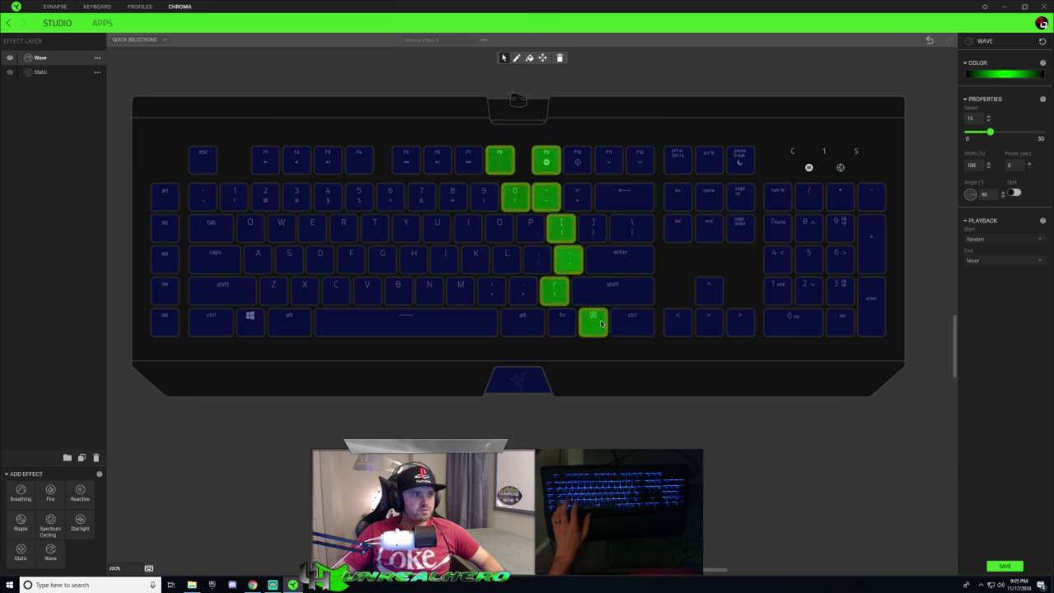
Set the first colour stop of the Wave gradient to hex 000E6B.
left_click(1011, 75)
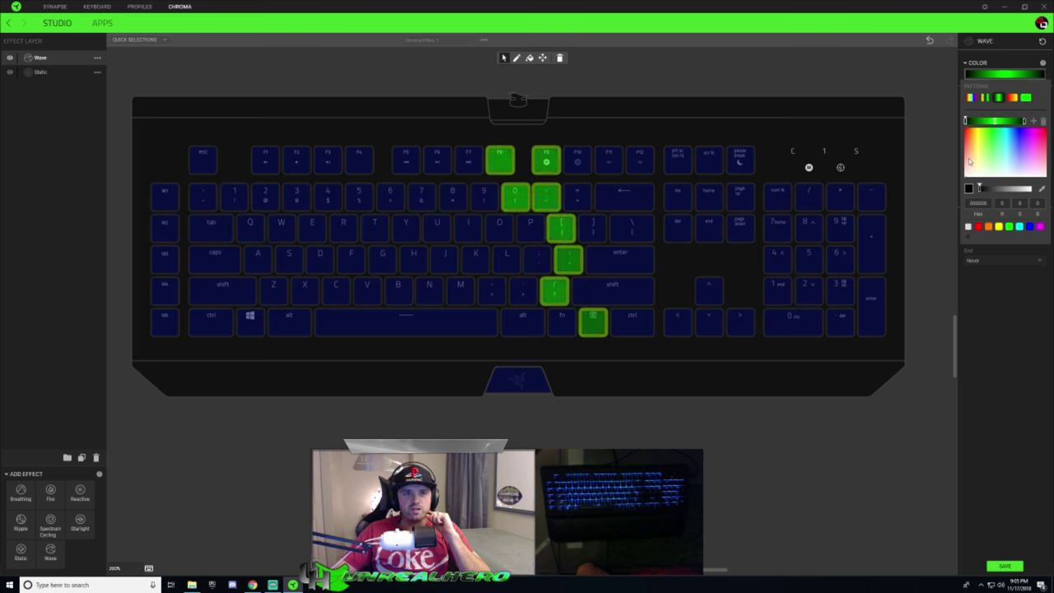
left_click(977, 203)
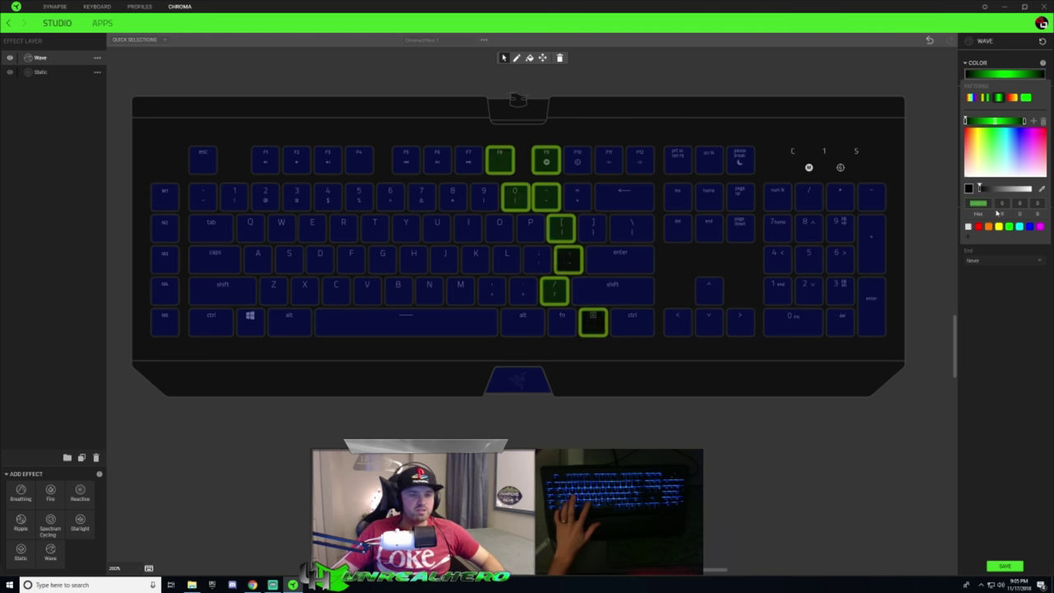
type("000e6b")
key("Return")
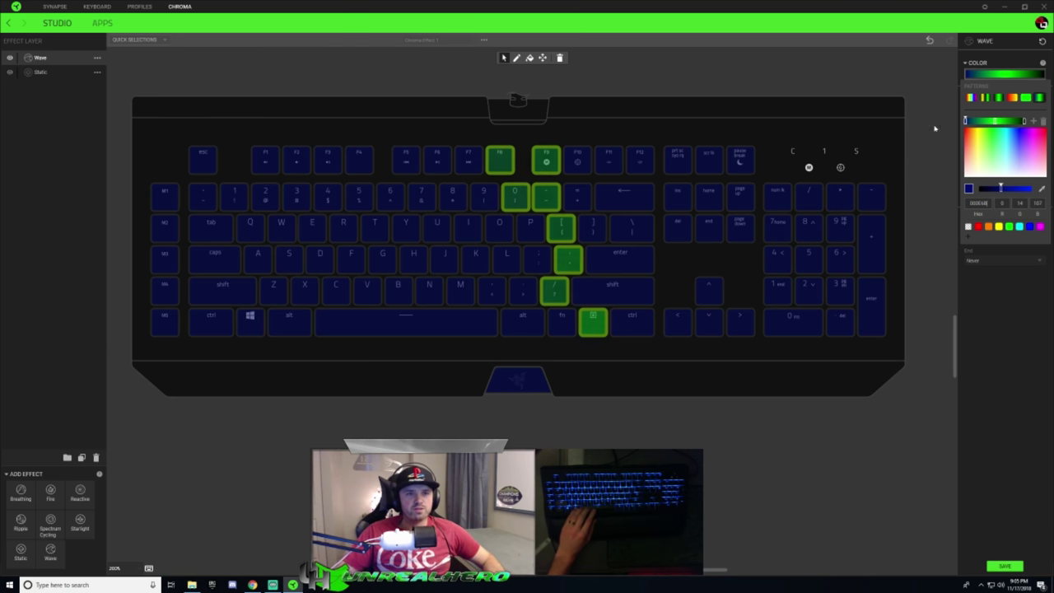
Set the middle colour stop of the Wave gradient to a pale blue with RGB 150, 150, 255.
left_click(997, 122)
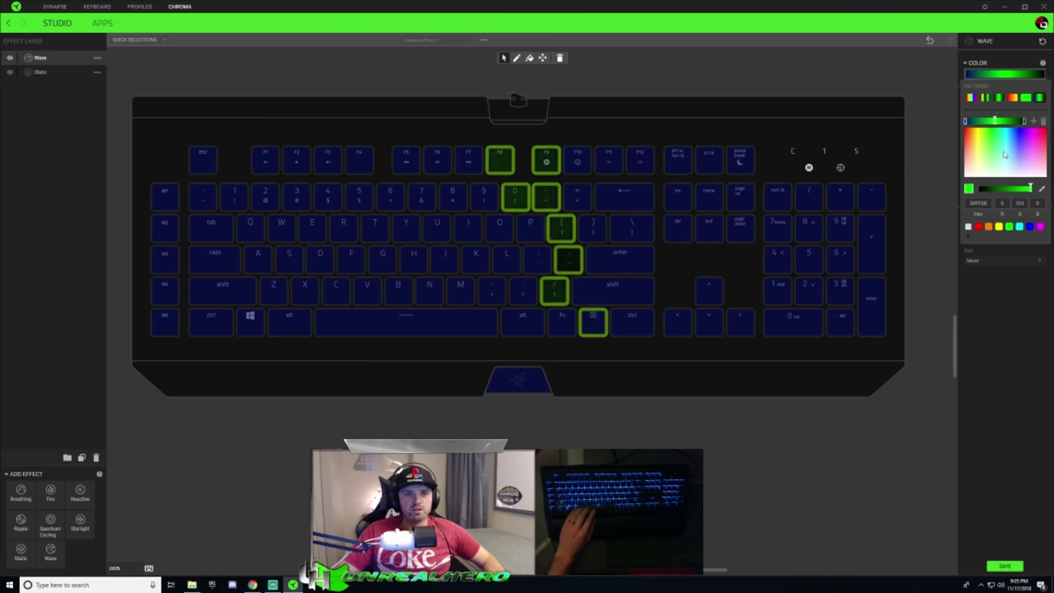
mouse_move(1020, 154)
left_mouse_down()
mouse_move(1019, 172)
mouse_move(1020, 157)
left_mouse_up()
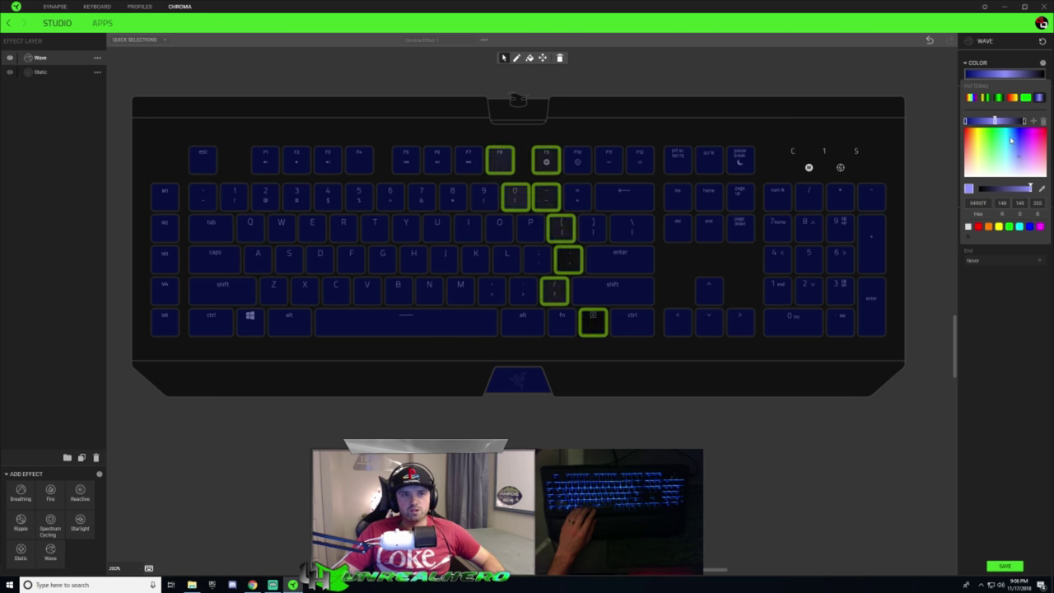
left_click(1030, 226)
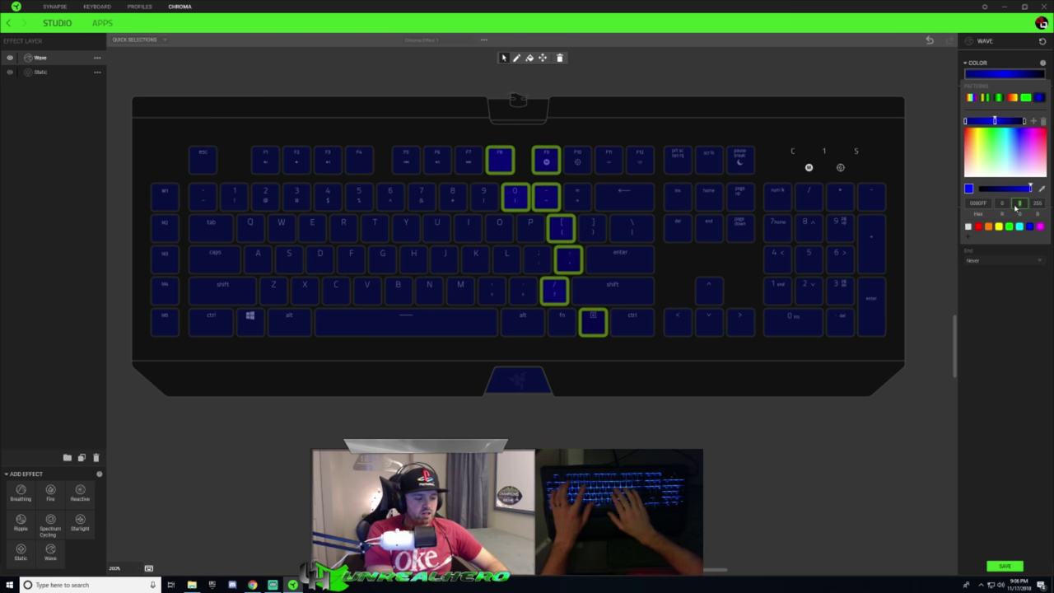
type("0")
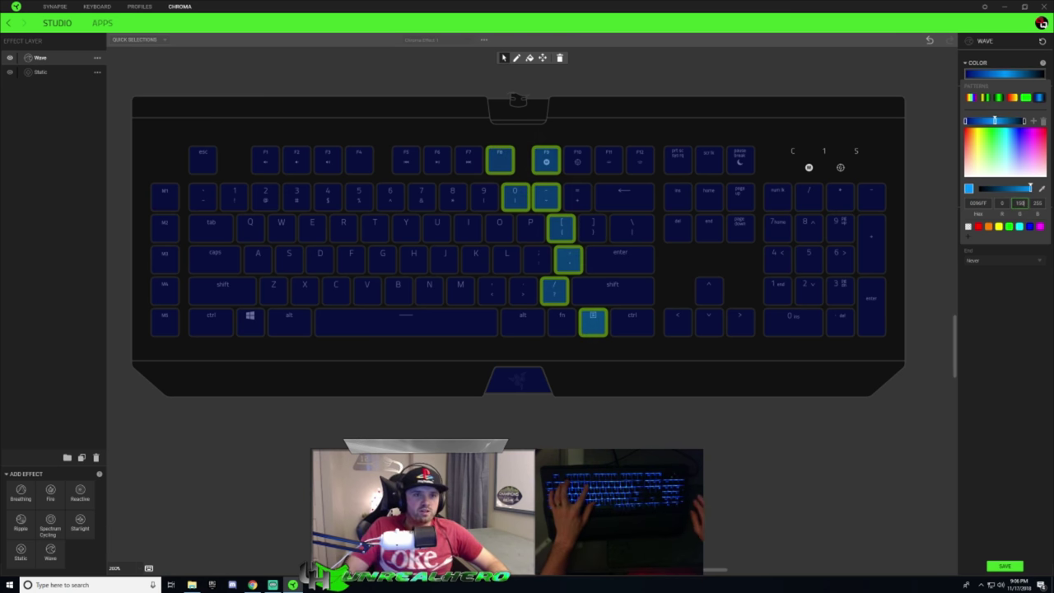
left_click(1000, 203)
type("150")
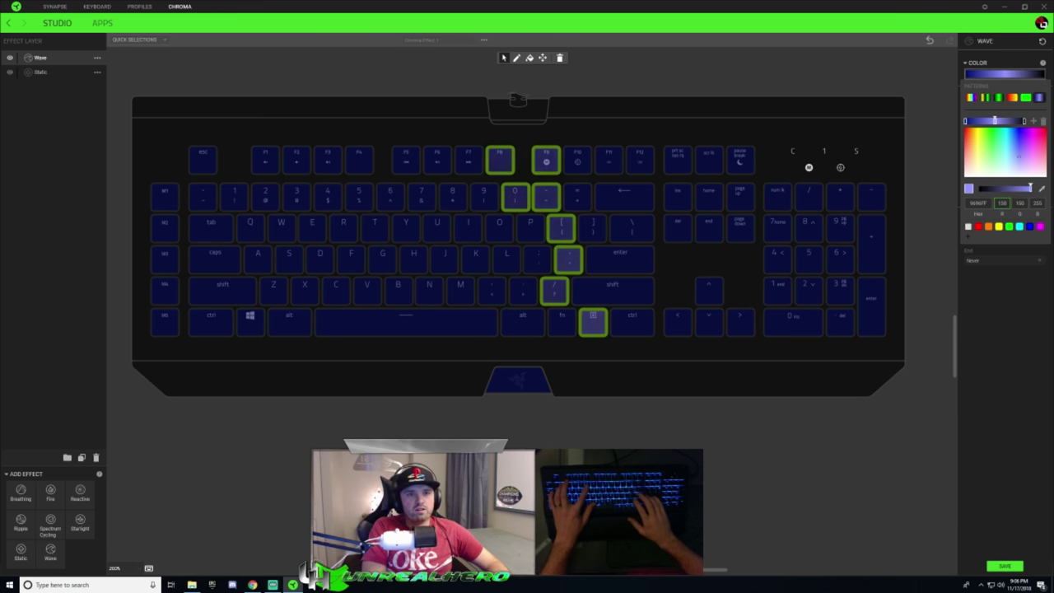
left_click(930, 261)
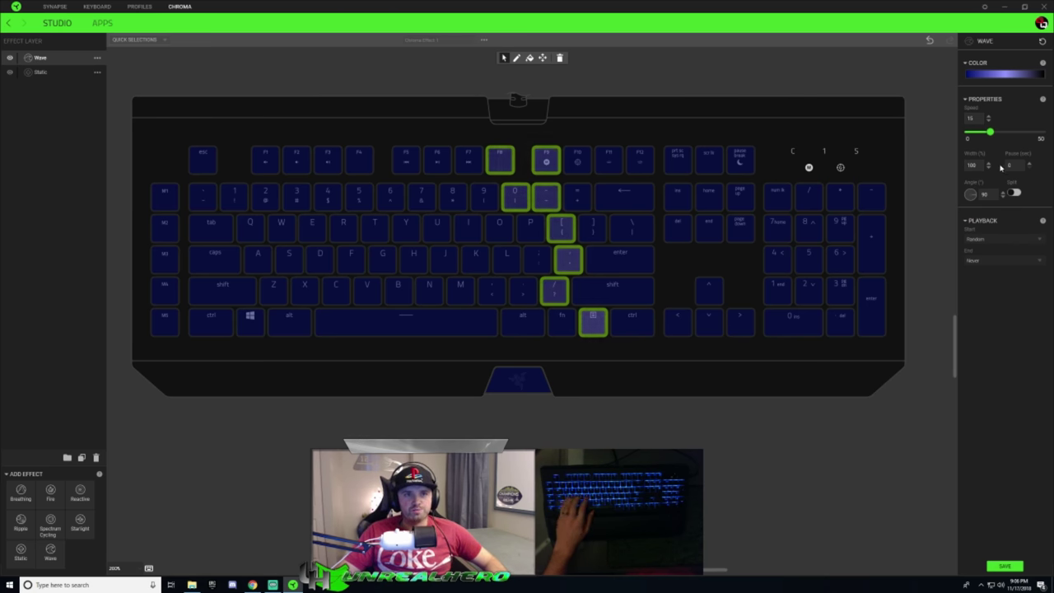
Change the last colour stop of the Wave gradient to white (FFFFFF) by raising its brightness to maximum.
left_click(1017, 79)
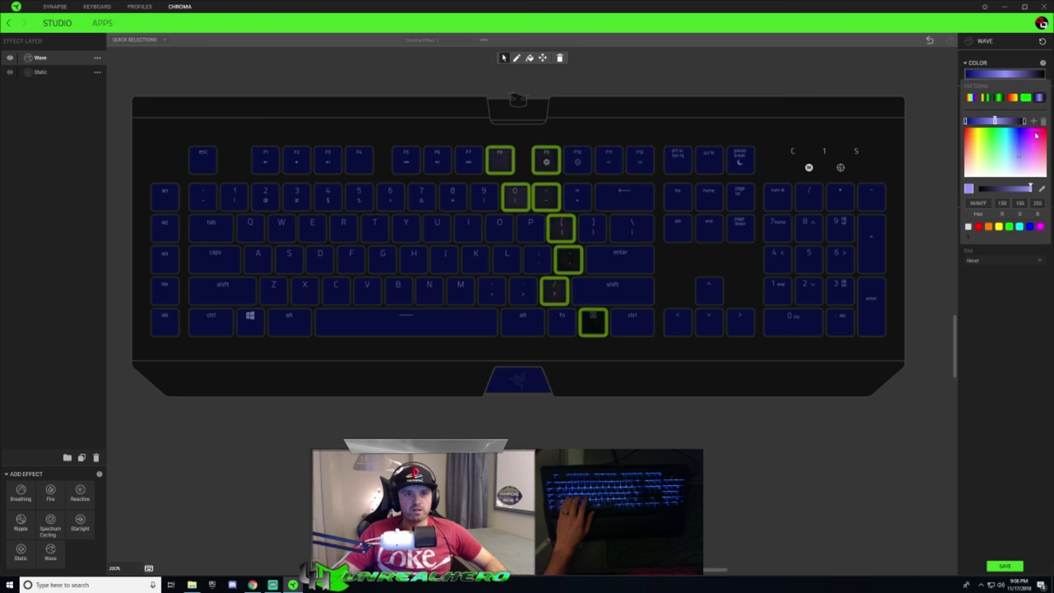
left_click(1024, 121)
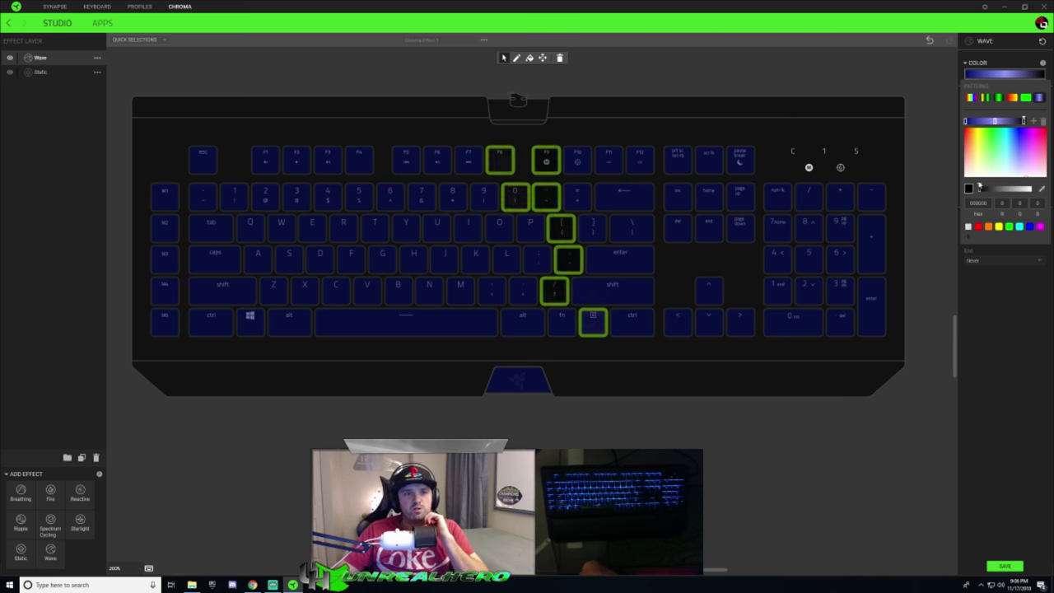
left_click_drag(980, 190, 1047, 194)
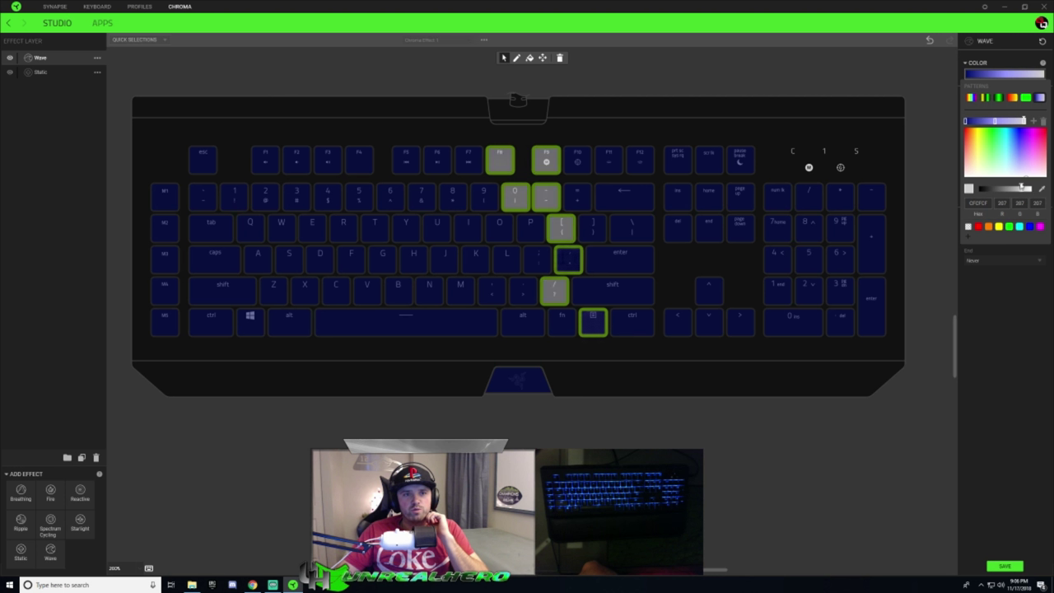
left_click_drag(1021, 188, 1036, 189)
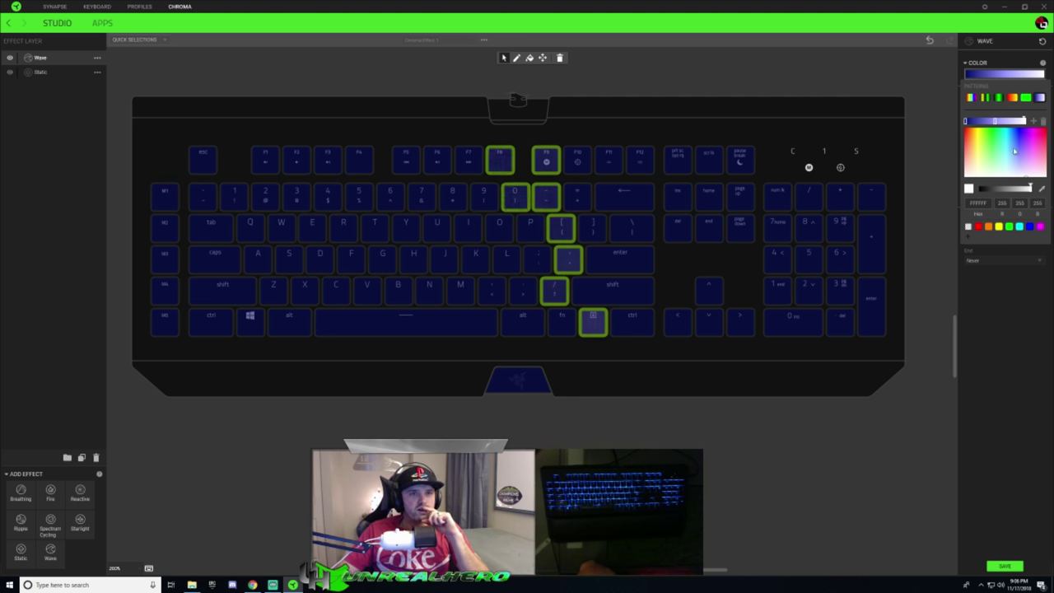
Shift the pale blue middle stop closer to the gradient's start and add another stop just after it.
left_click_drag(995, 122, 985, 121)
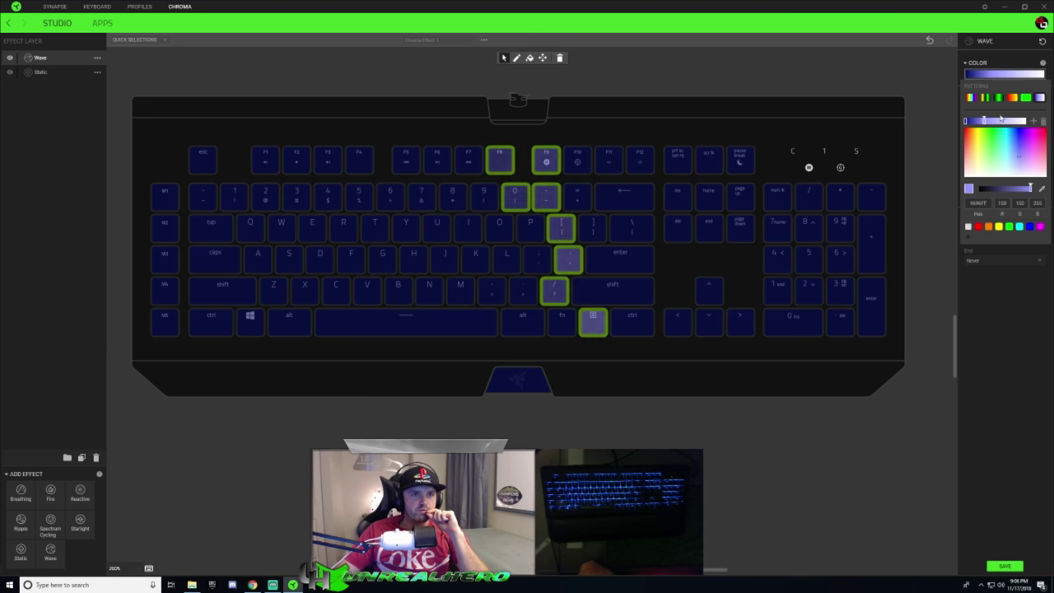
left_click(1004, 122)
left_click_drag(1004, 122, 991, 122)
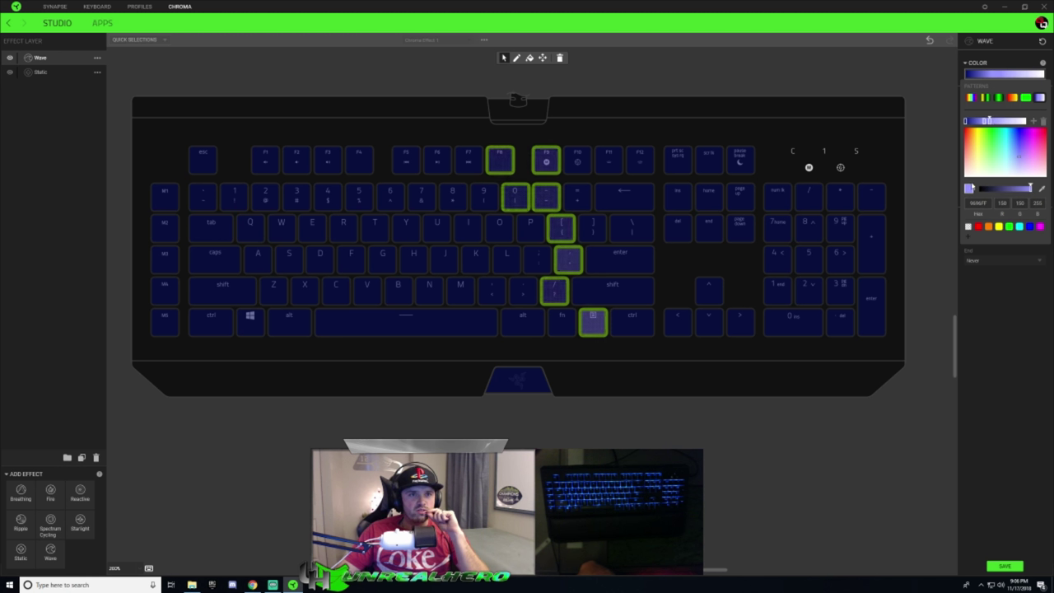
Set the newly added stop of the Wave gradient to a near-white with RGB 251, 251, 255.
left_click_drag(1017, 142, 1021, 183)
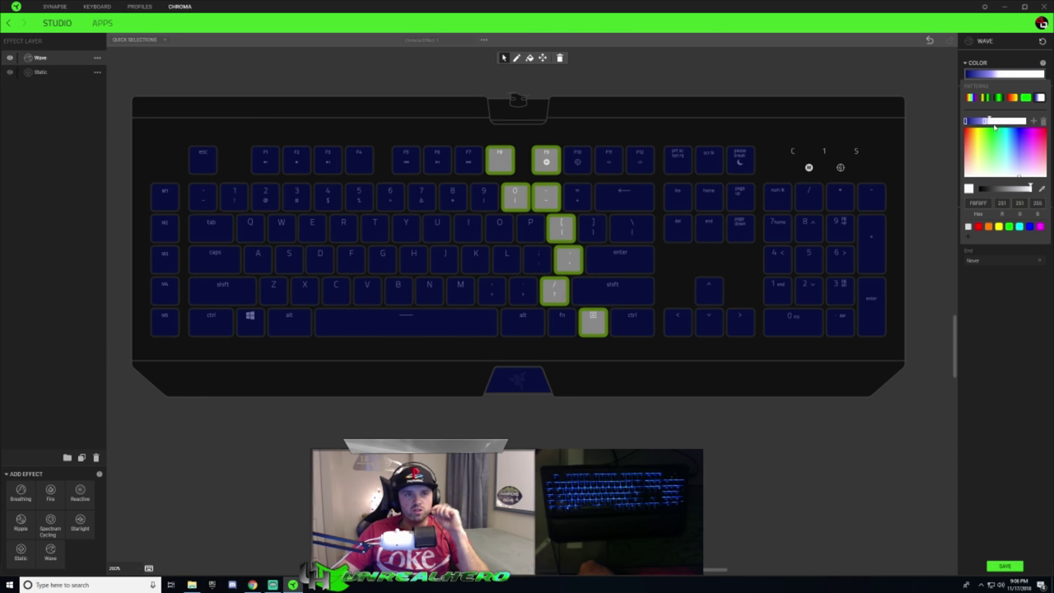
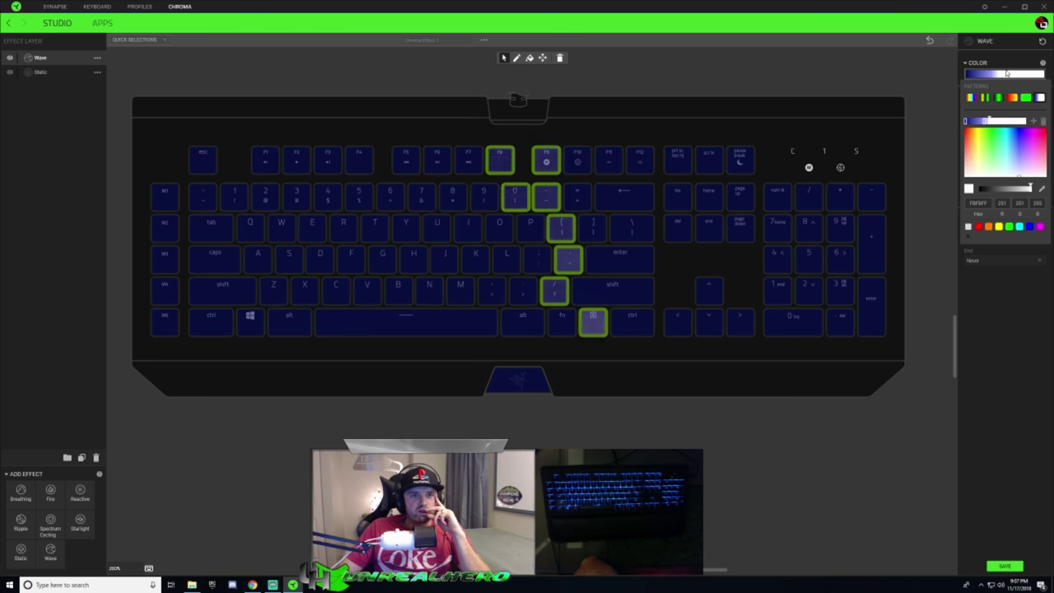
left_click(1003, 66)
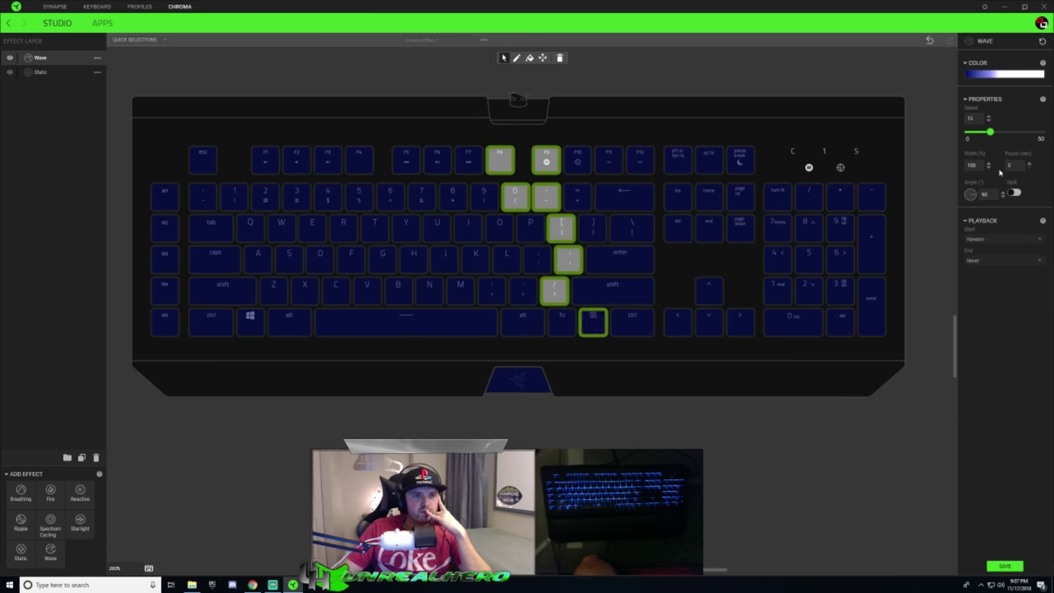
Give the Wave effect a 5-second pause and an angle of 180 degrees, and turn on Split.
left_click(1028, 168)
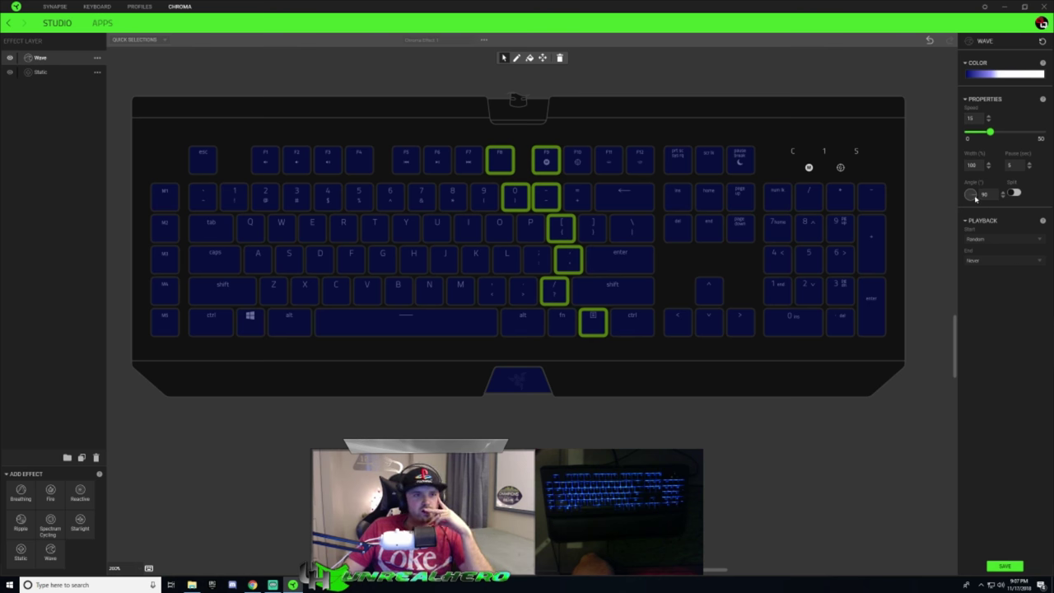
left_click_drag(975, 195, 972, 207)
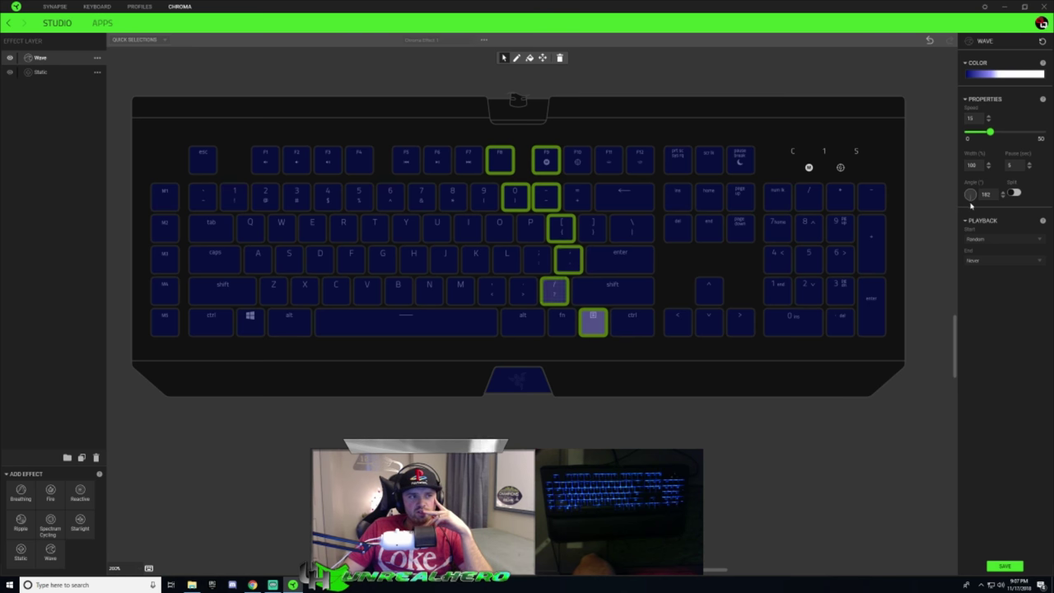
left_click_drag(971, 200, 970, 196)
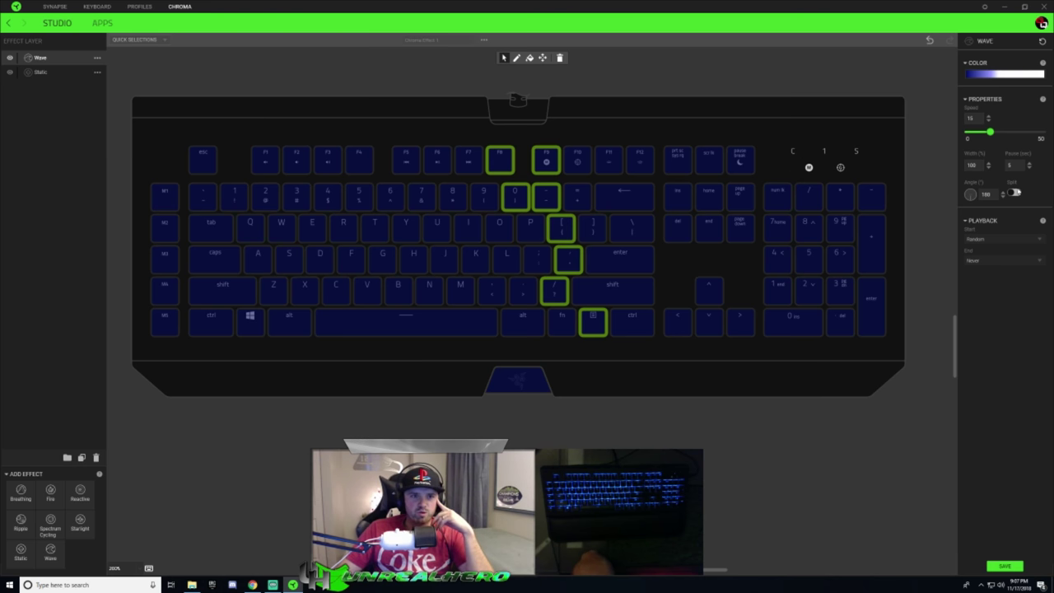
left_click(1014, 194)
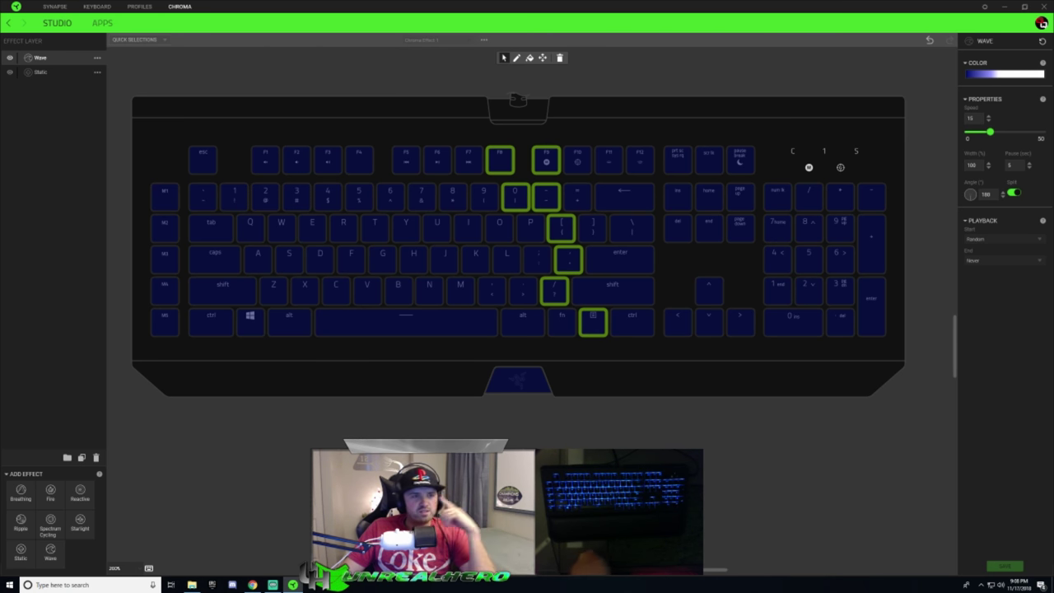
Shift the pale blue and near-white stops of the Wave gradient close to its start and save the effect.
left_click(995, 76)
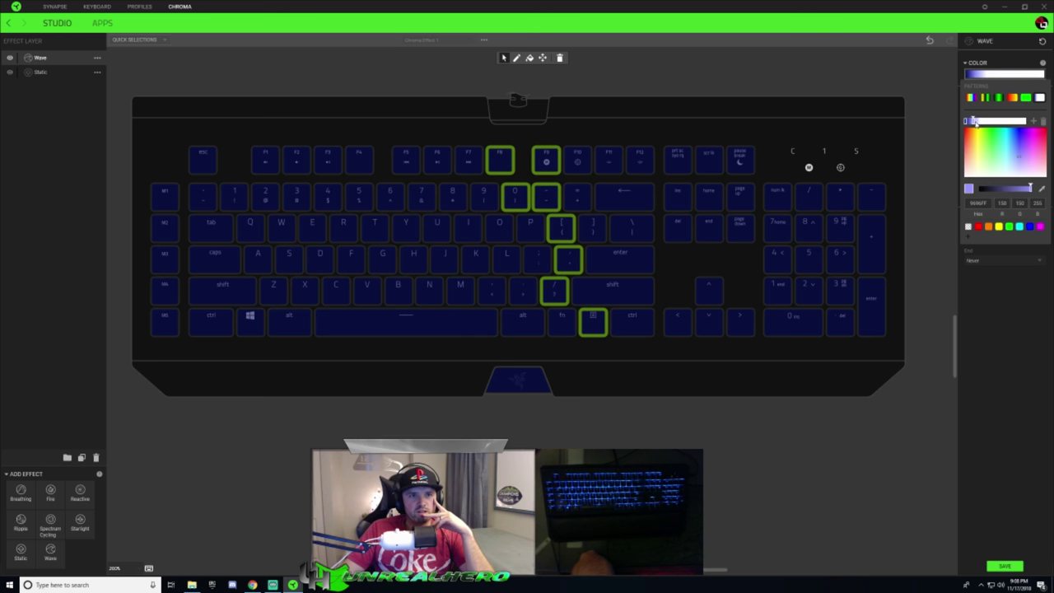
left_click(967, 121)
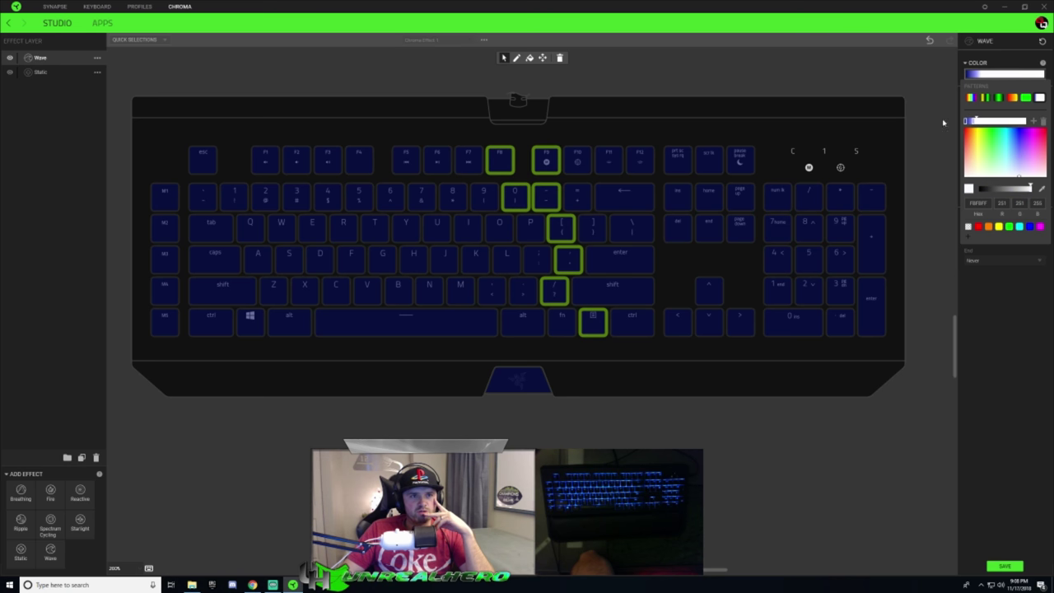
left_click(1004, 567)
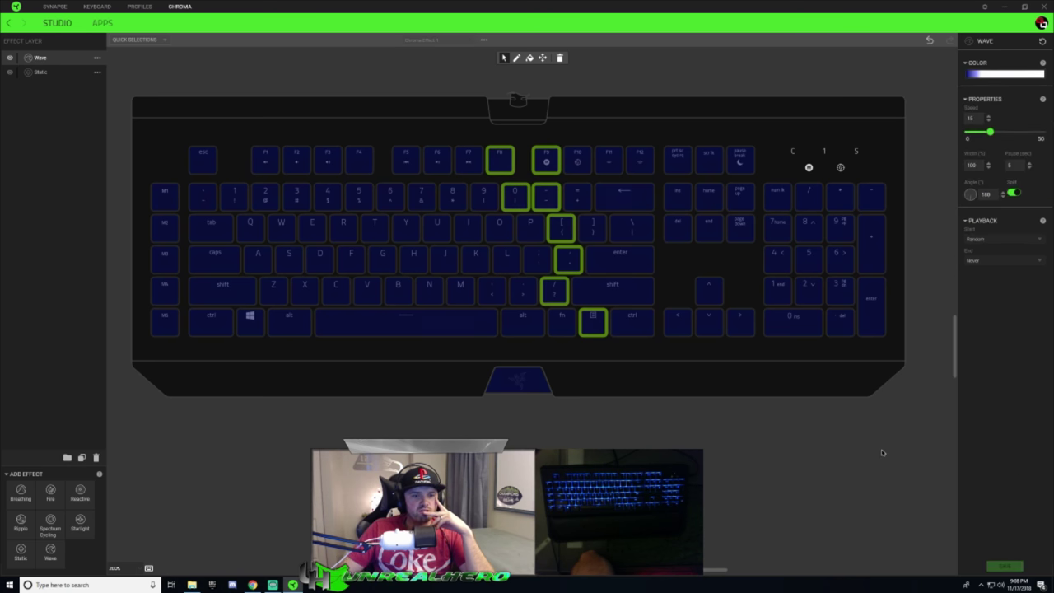
left_click(879, 446)
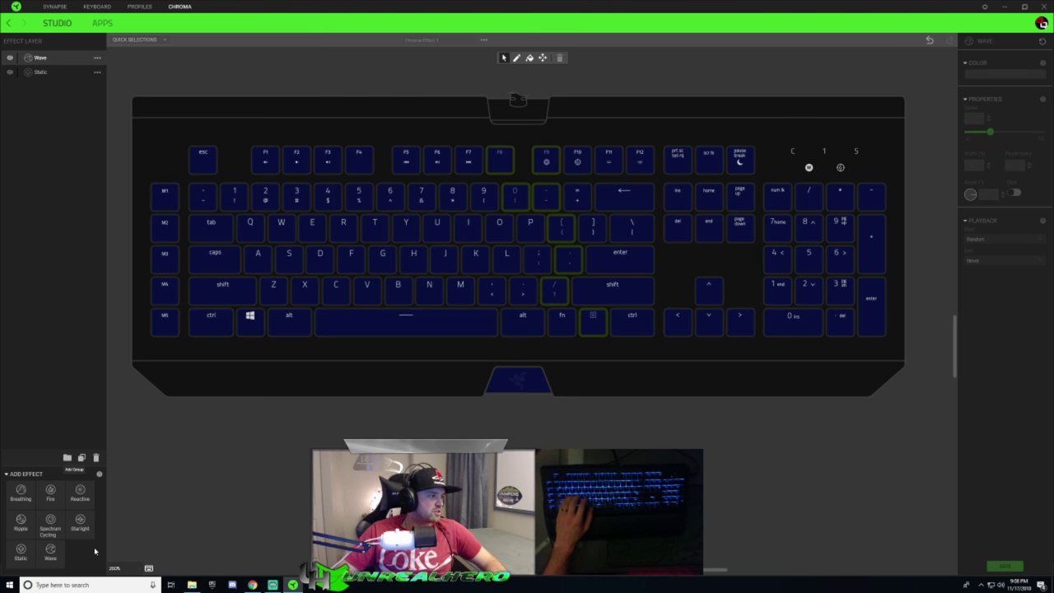
Add a Starlight layer and select all keys in the function row and number row for it.
left_click(82, 525)
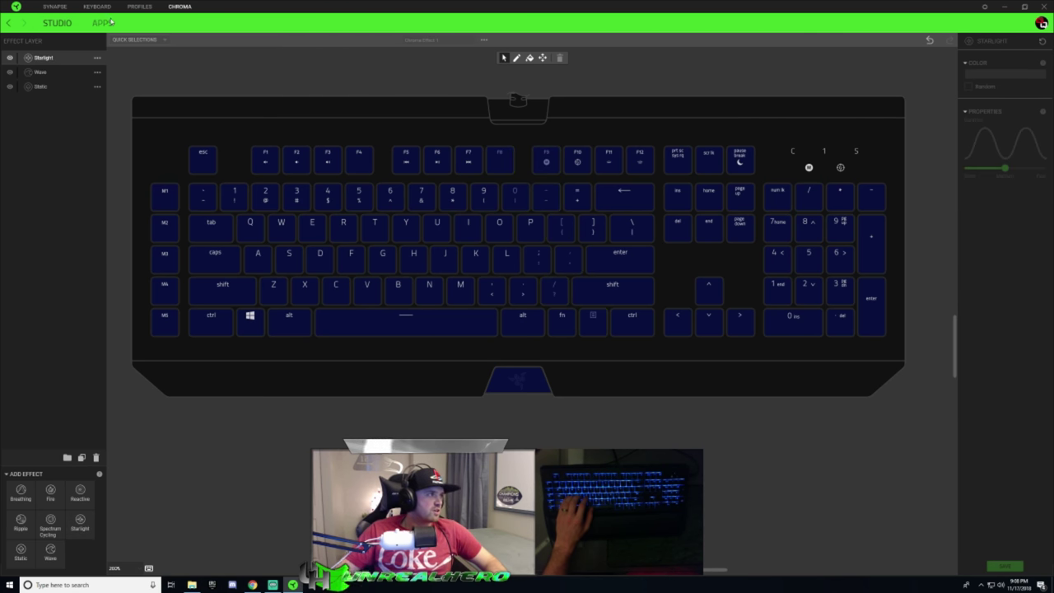
left_click(59, 58)
left_click_drag(129, 138, 899, 208)
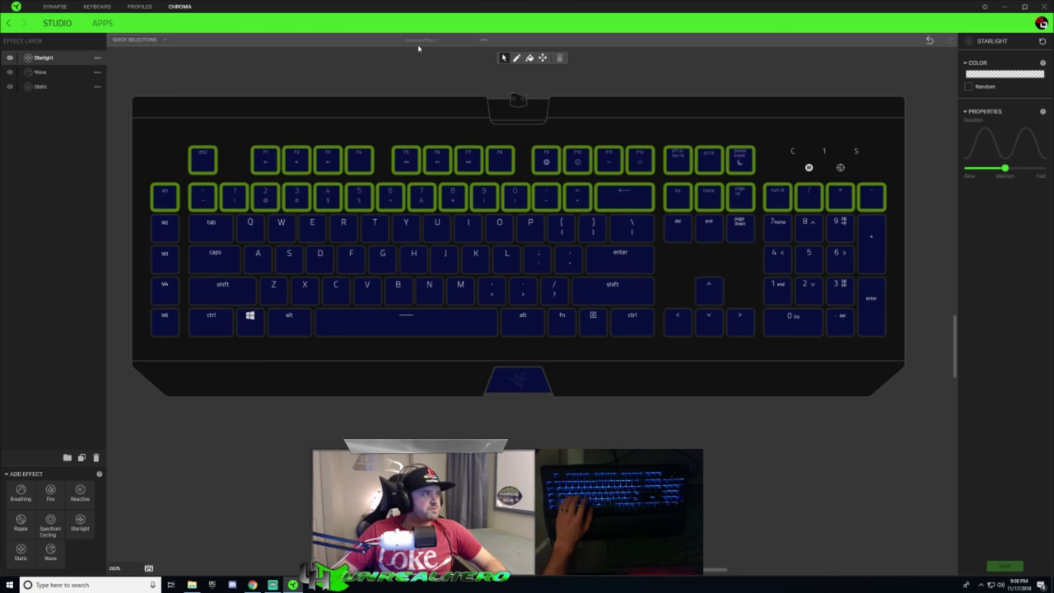
Give the Starlight keys a solid light blue with RGB 114, 128, 255 and the fastest duration, and save the effect.
left_click(1018, 74)
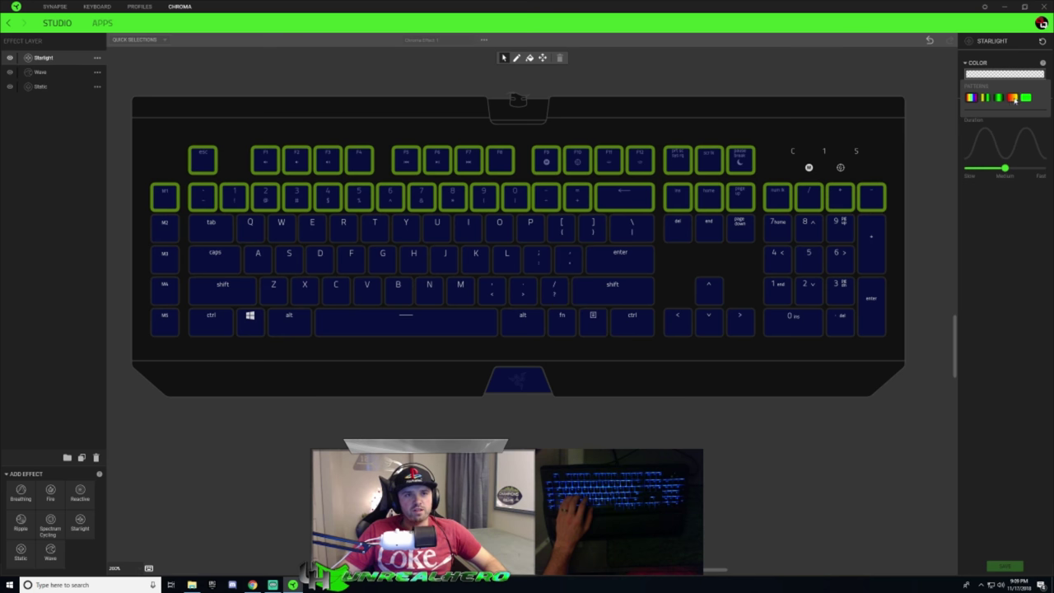
left_click(1013, 98)
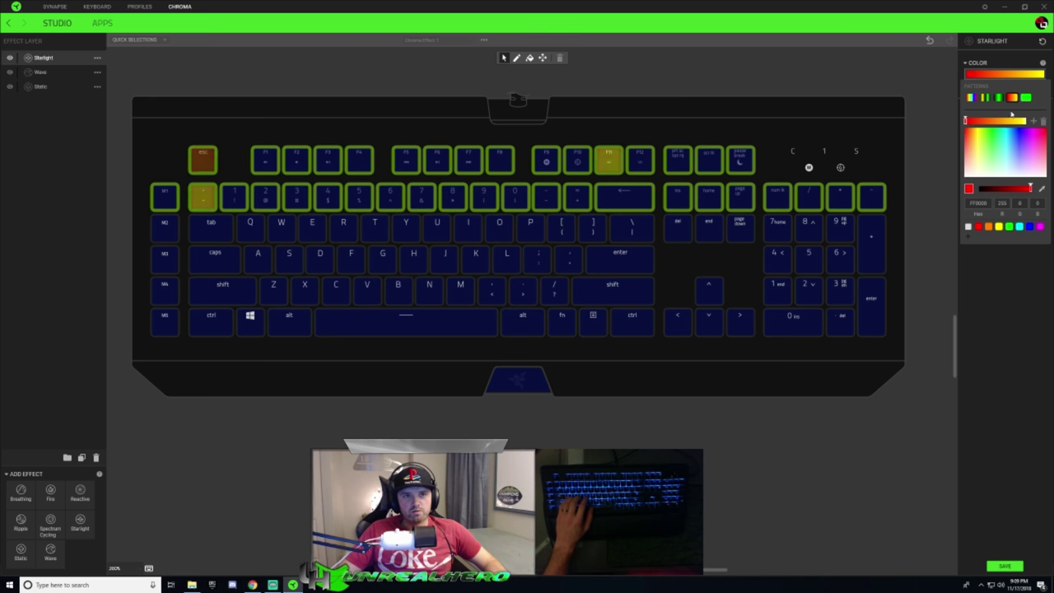
left_click(1026, 97)
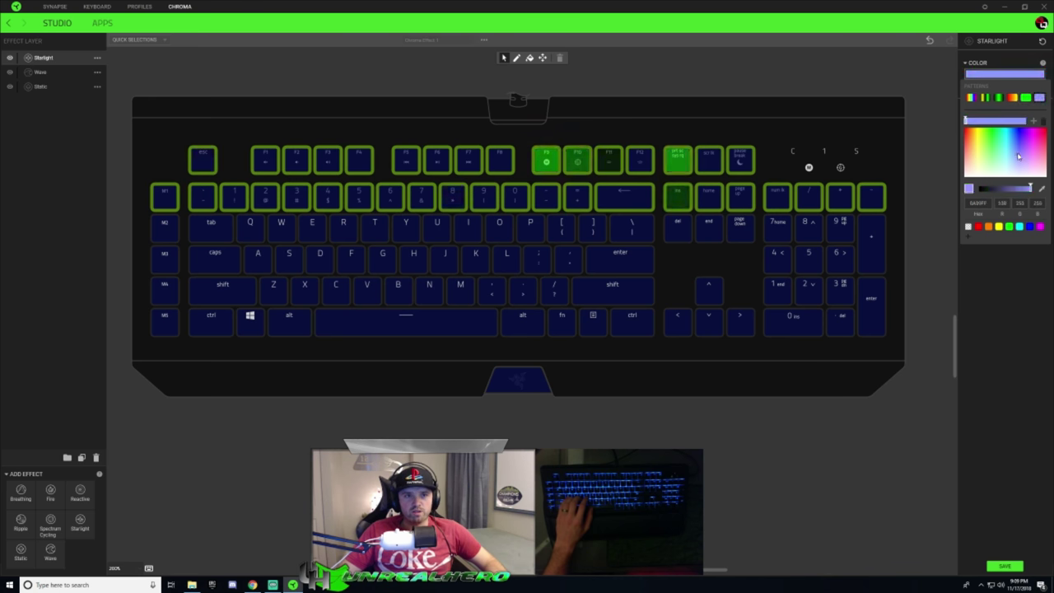
left_click(1019, 158)
left_click(1022, 149)
left_click(1019, 153)
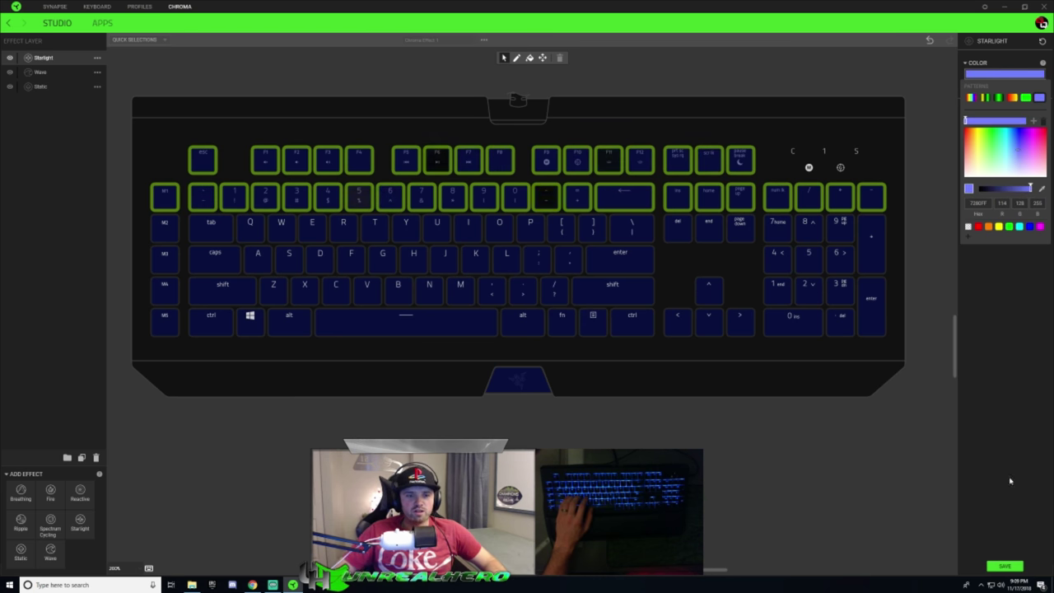
left_click(1004, 568)
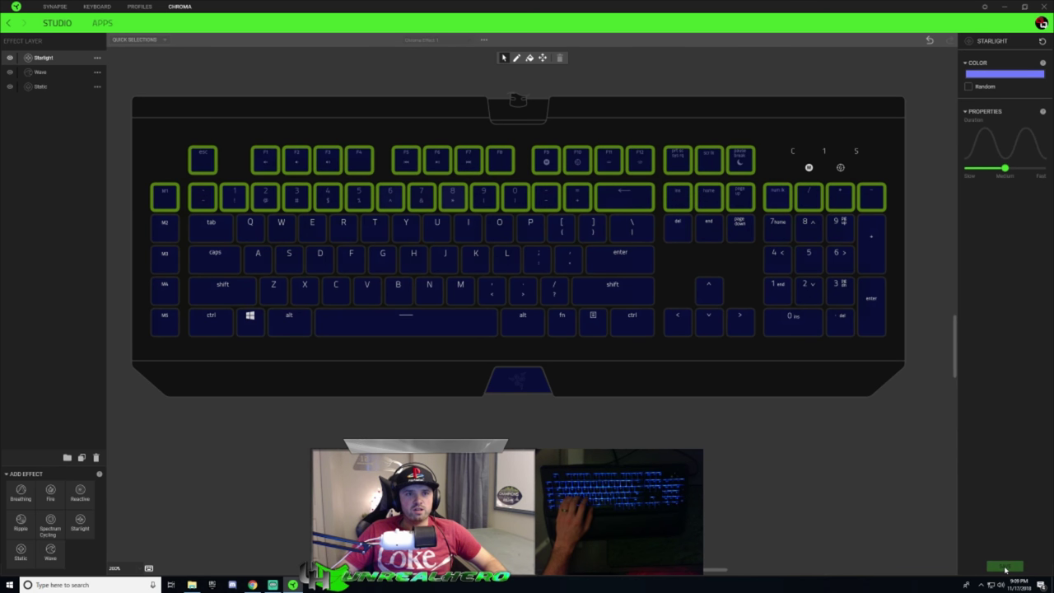
left_click_drag(1017, 168, 1041, 168)
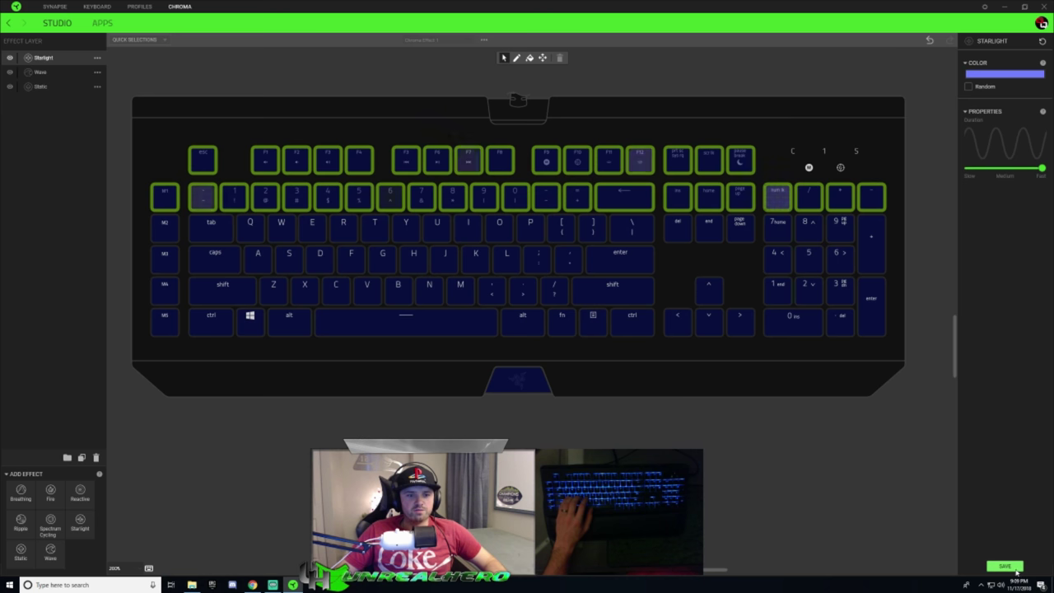
left_click(1013, 568)
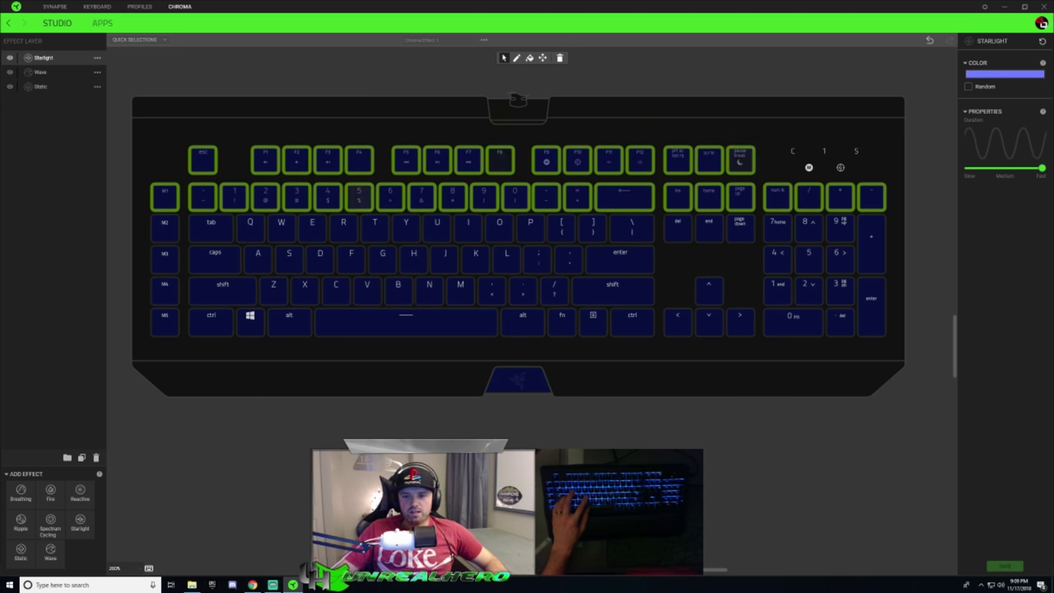
Examine the lightning strike reference image in the browser window and minimize the window.
left_click_drag(520, 102, 569, 196)
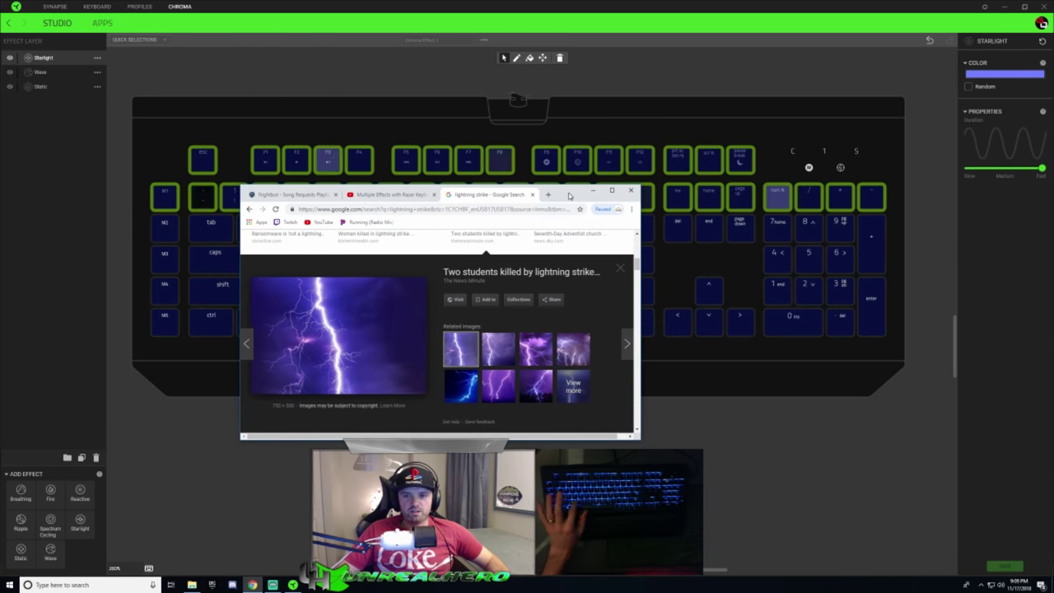
left_click_drag(569, 195, 569, 196)
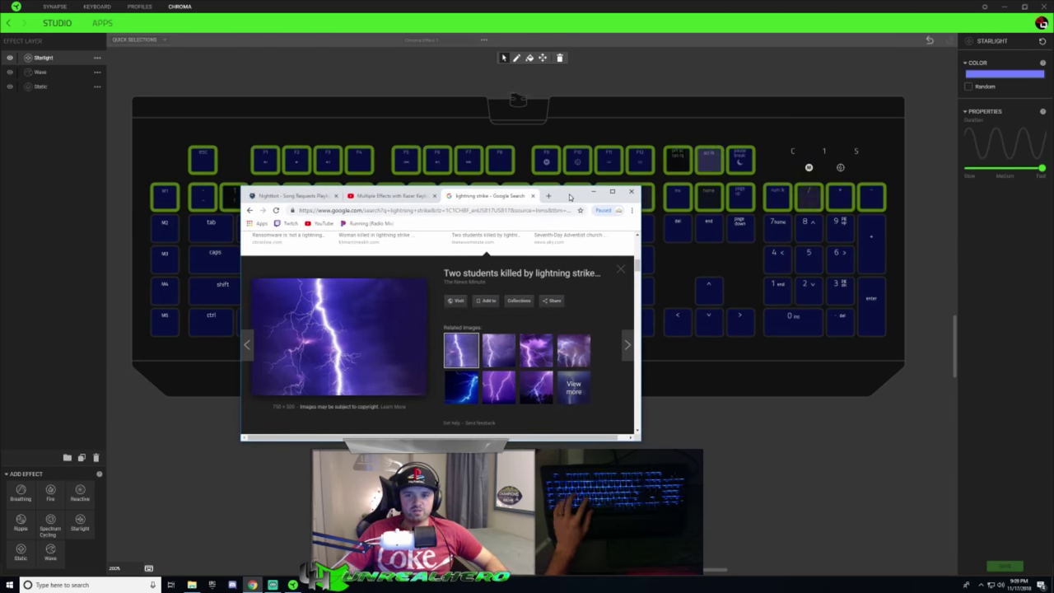
left_click(593, 191)
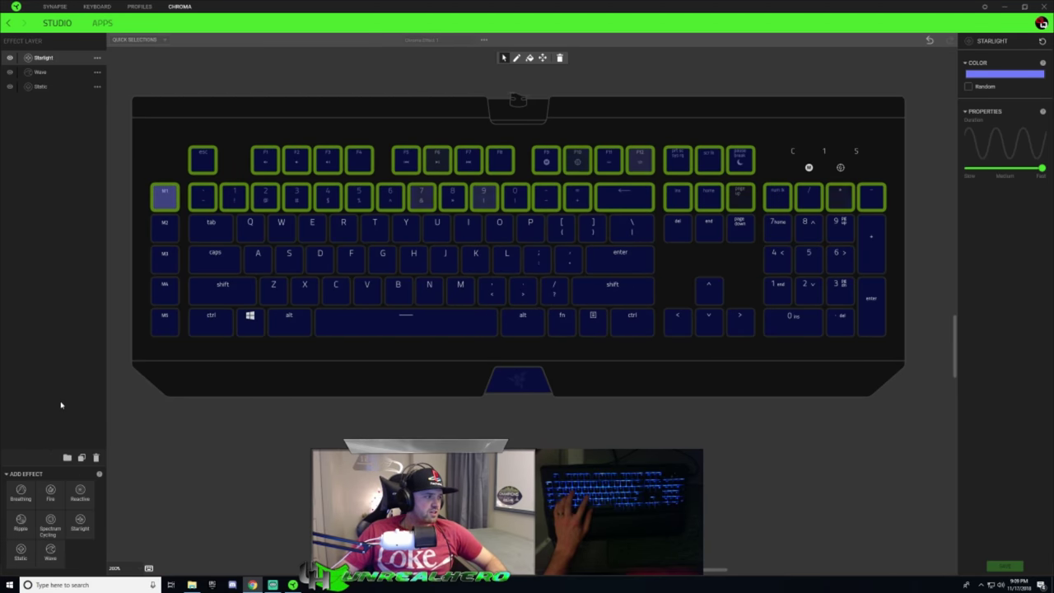
Duplicate the Wave layer and make the copy above Starlight the active layer.
left_click(56, 73)
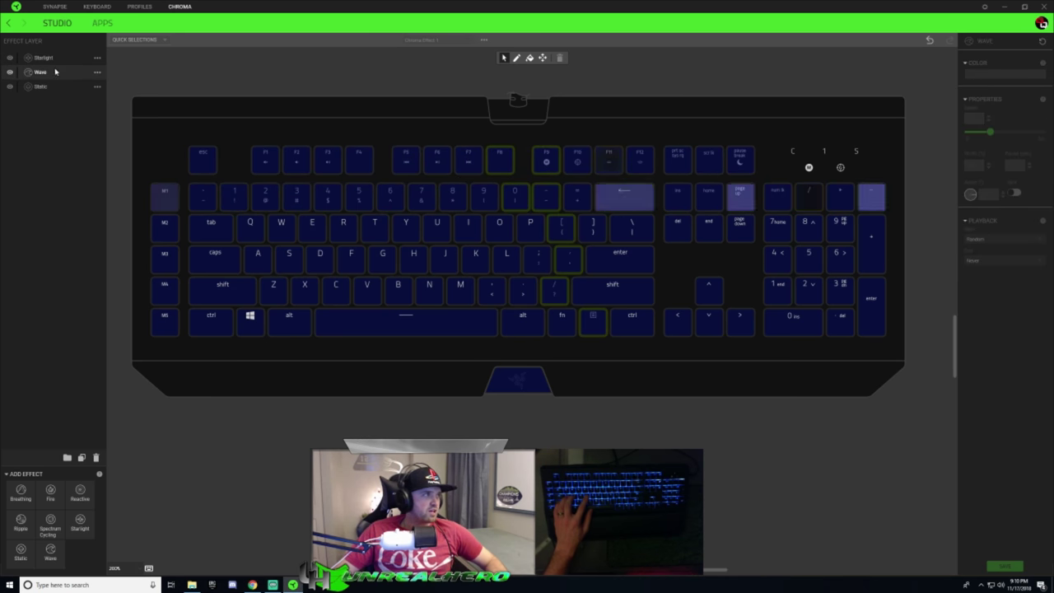
left_click(97, 72)
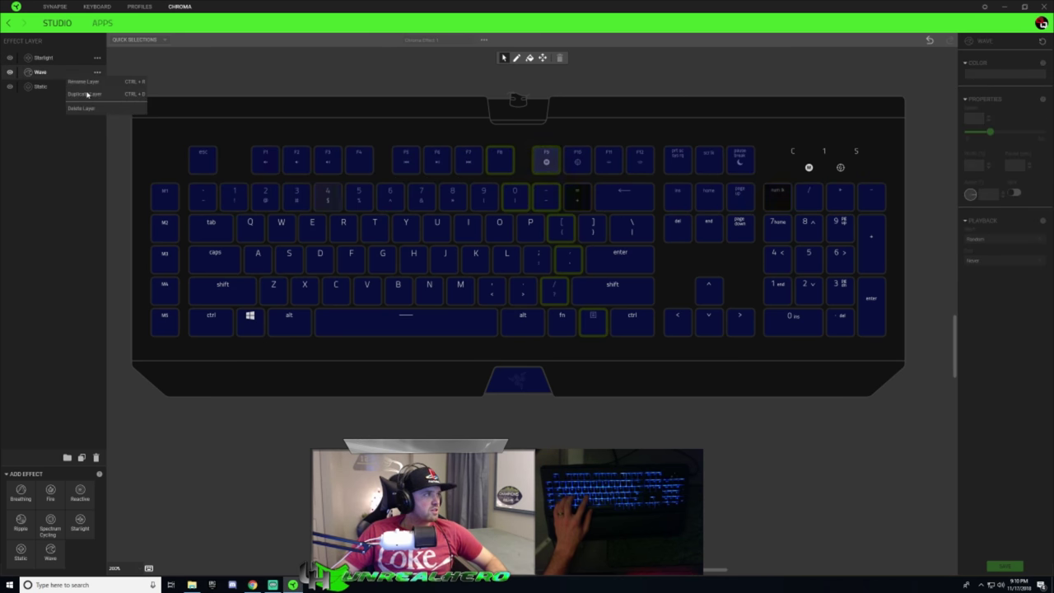
left_click(87, 95)
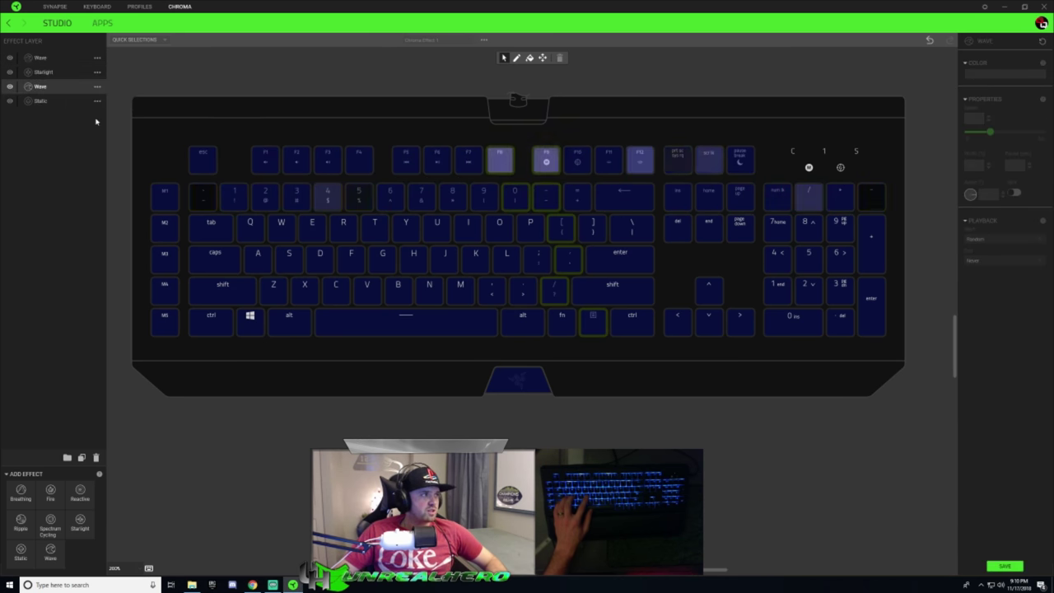
left_click(66, 63)
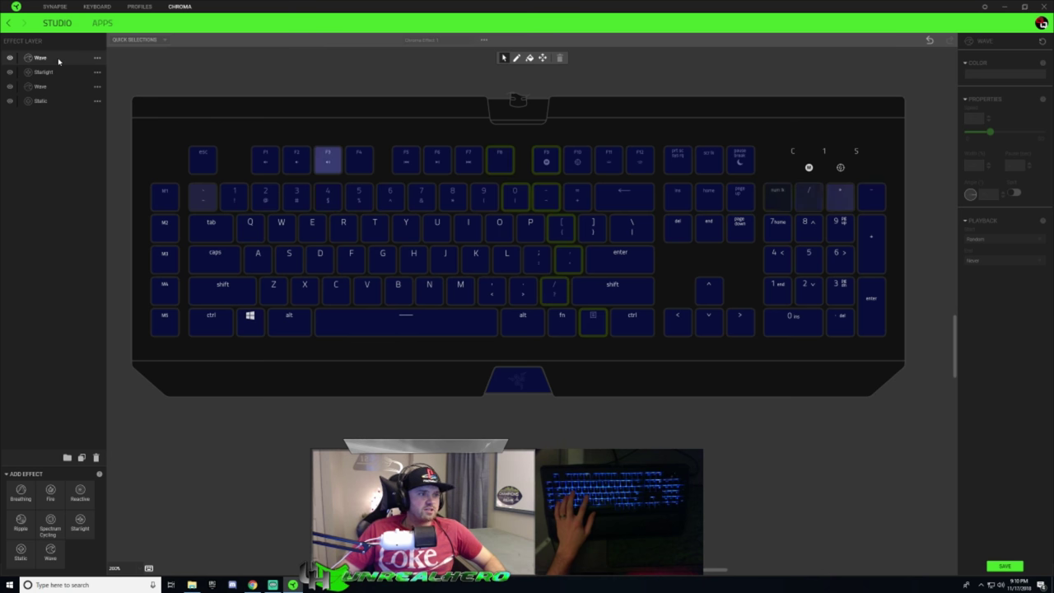
left_click(58, 59)
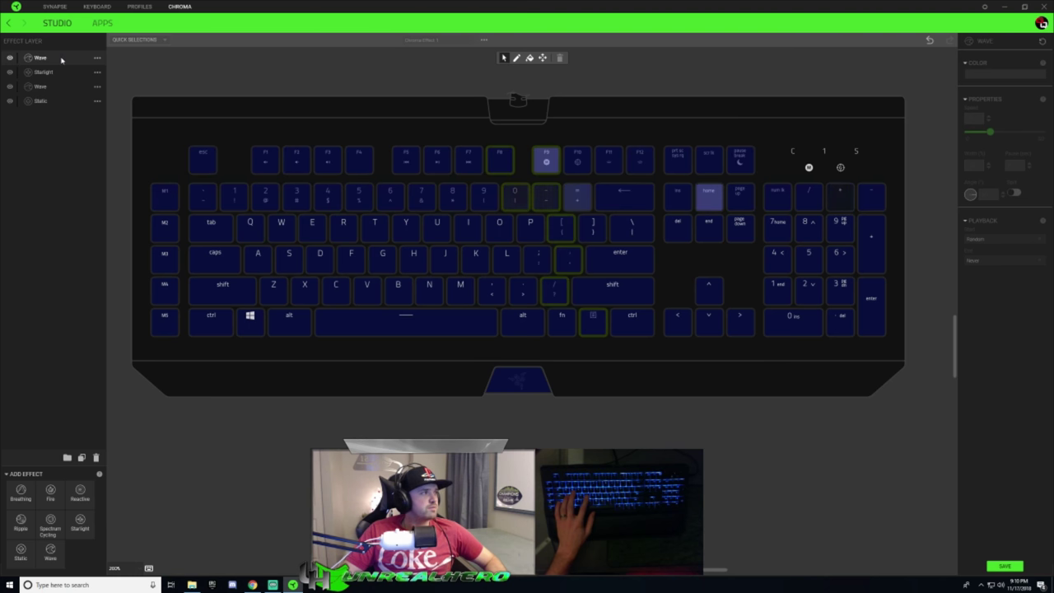
left_click(61, 58)
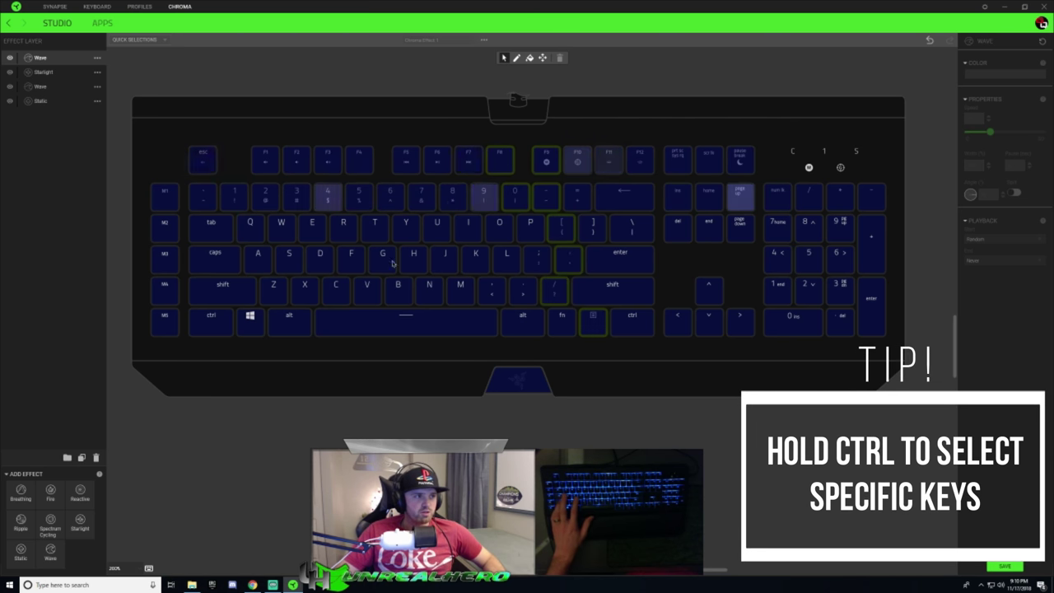
Select two short bolt shapes on the copied Wave layer: keys F6, 7, Y and keys F3, 4, R.
left_click(443, 164)
left_click(420, 198, "ctrl")
left_click(409, 225, "ctrl")
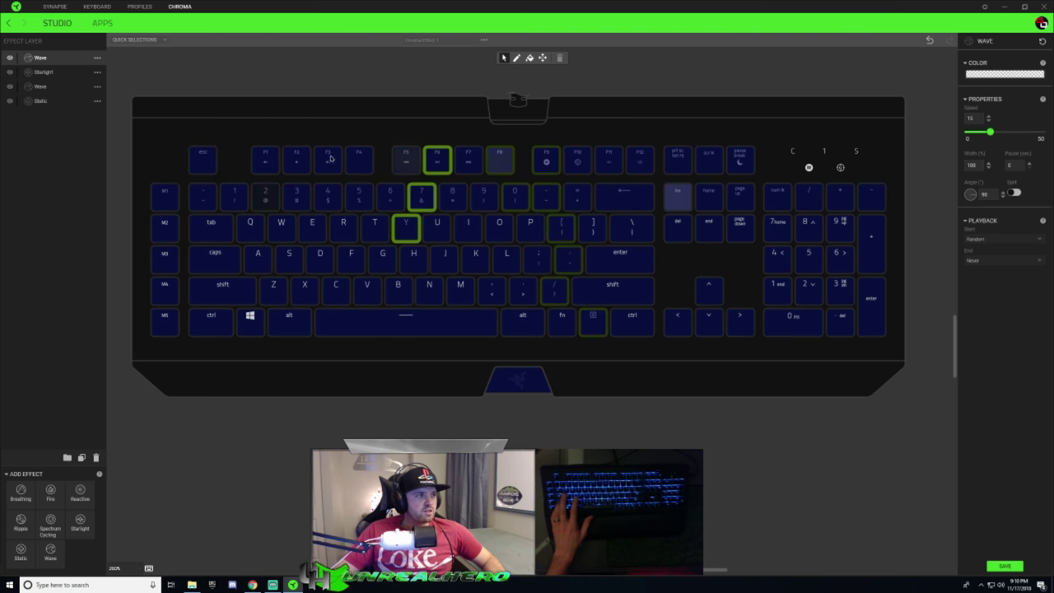
left_click(327, 159, "ctrl")
left_click(334, 202, "ctrl")
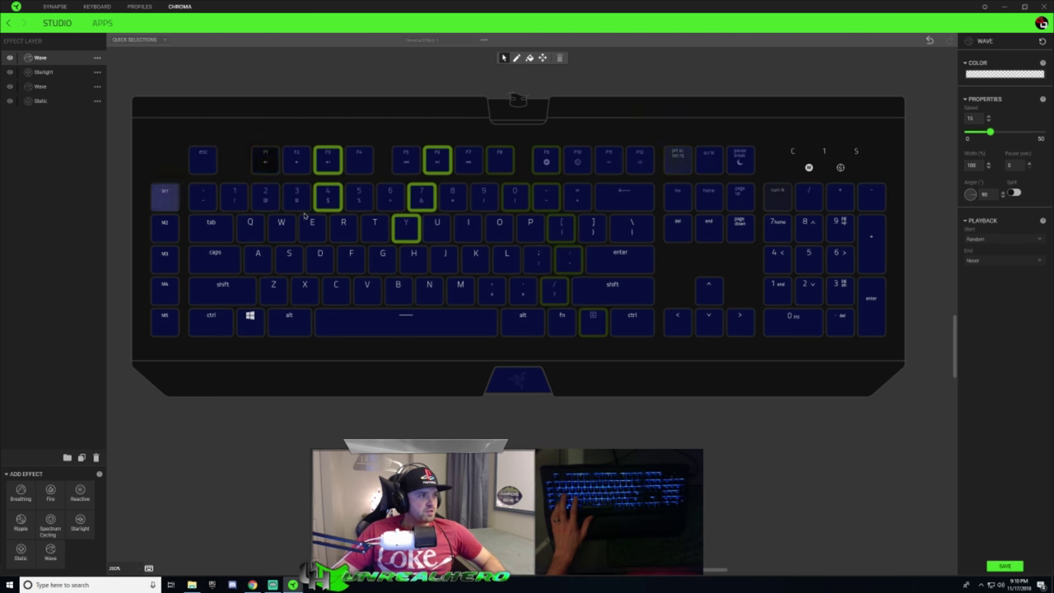
left_click(344, 225, "ctrl")
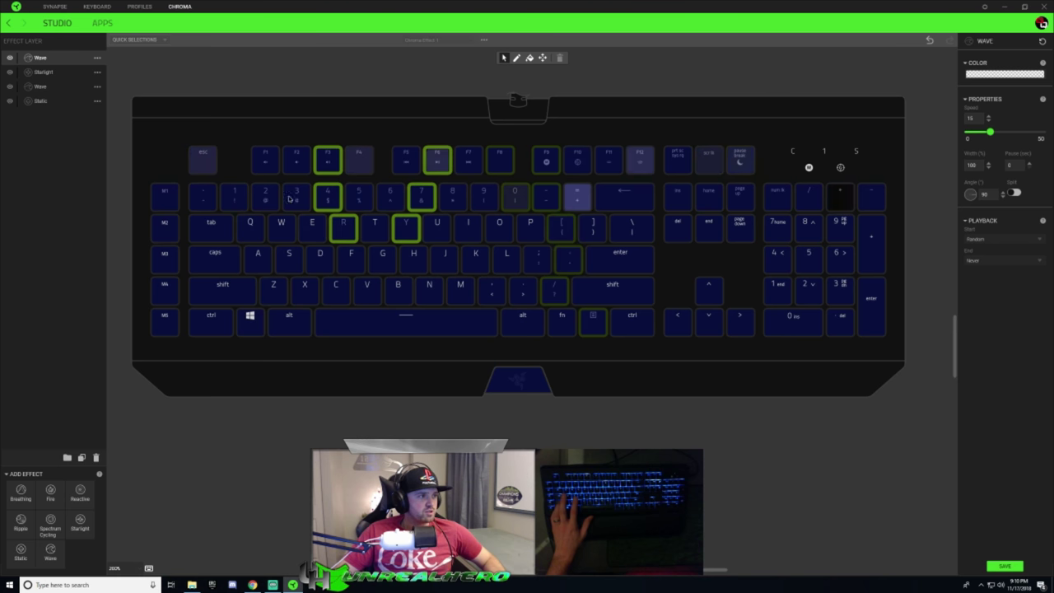
Add keys F1, 1, Q, Pause, Page Up and the numpad 7, * and + to the copied Wave layer's selection.
left_click(262, 161, "ctrl")
left_click(234, 198, "ctrl")
left_click(251, 228, "ctrl")
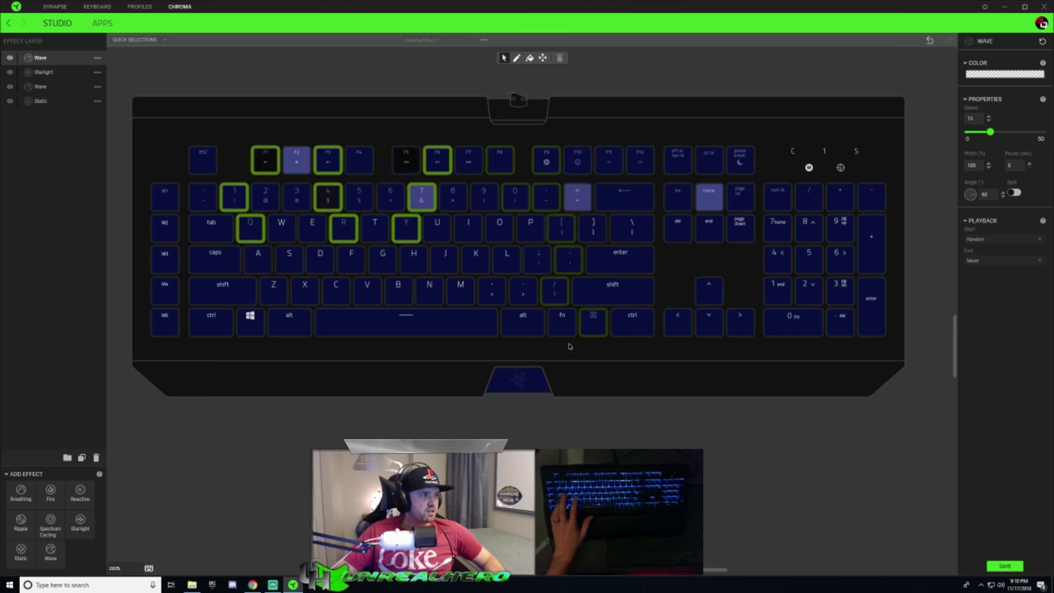
left_click(777, 224, "ctrl")
left_click(840, 198, "ctrl")
left_click(872, 244, "ctrl")
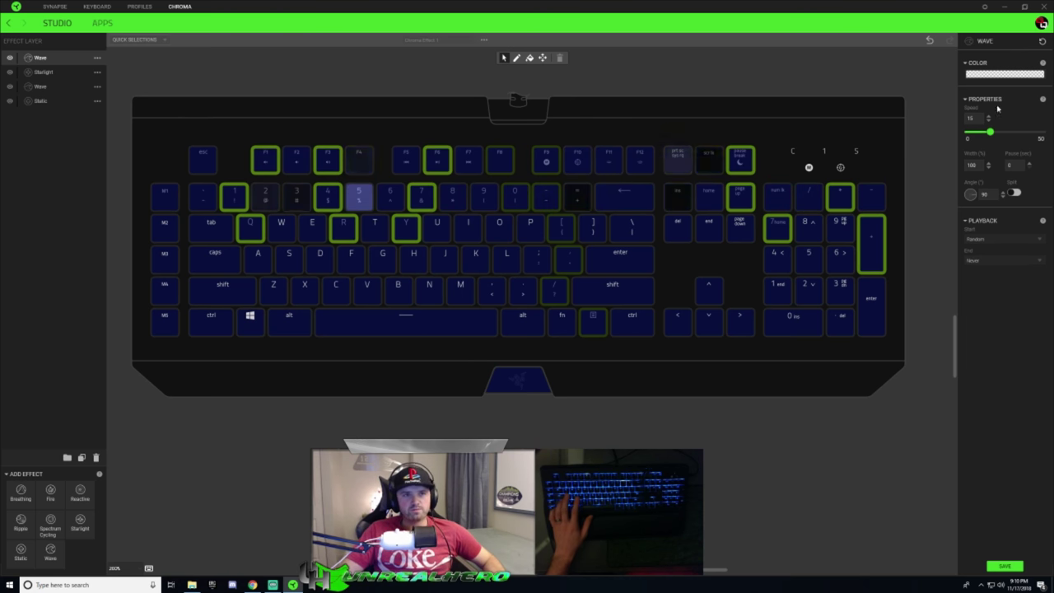
Give the copied Wave layer a three-stop gradient with dark blue 000E9D first and white for the remaining stops.
left_click(983, 81)
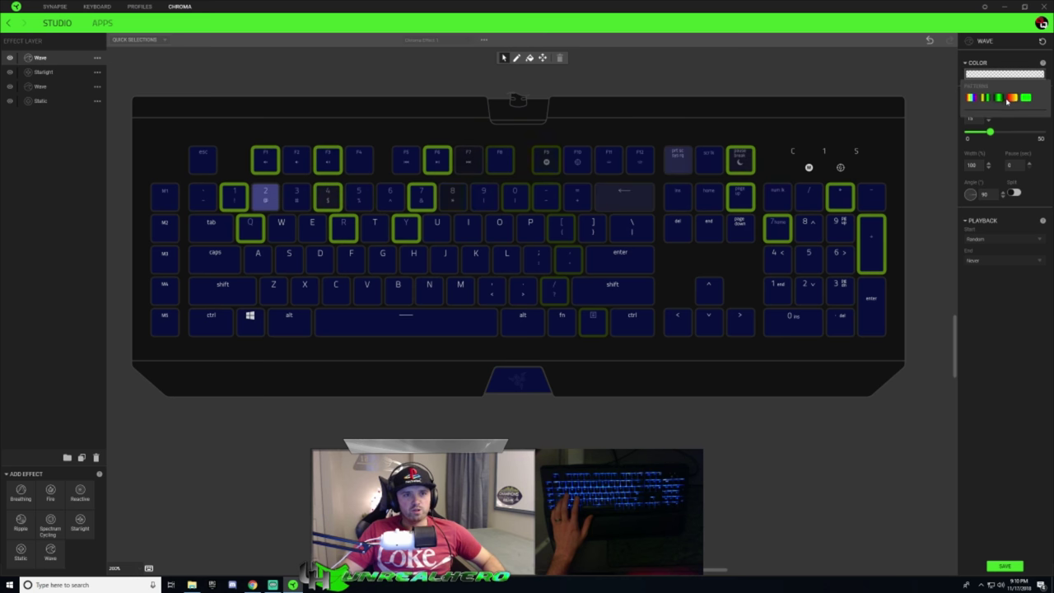
left_click(999, 97)
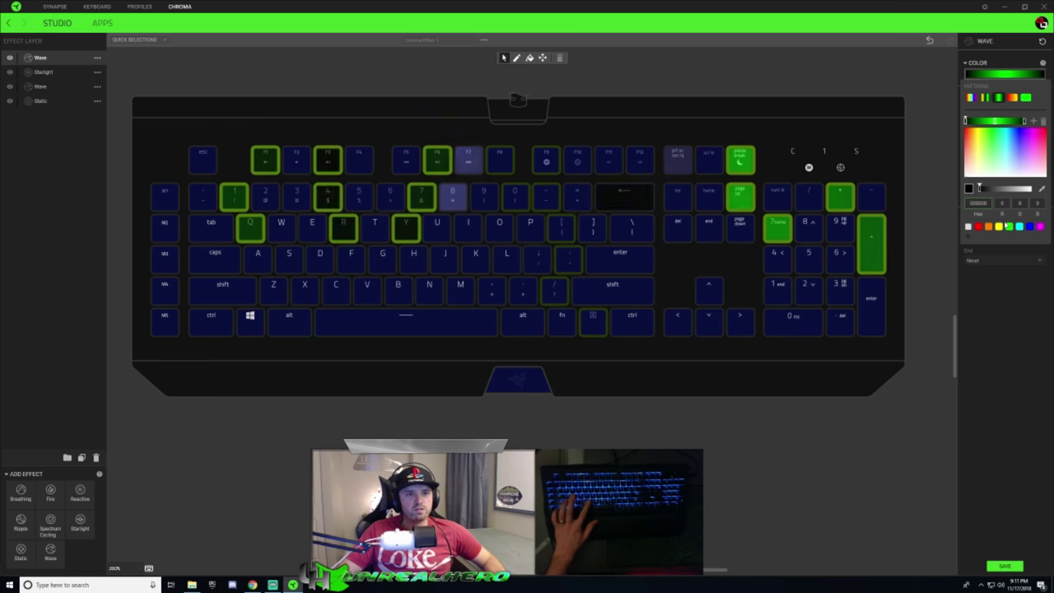
type("000E9D")
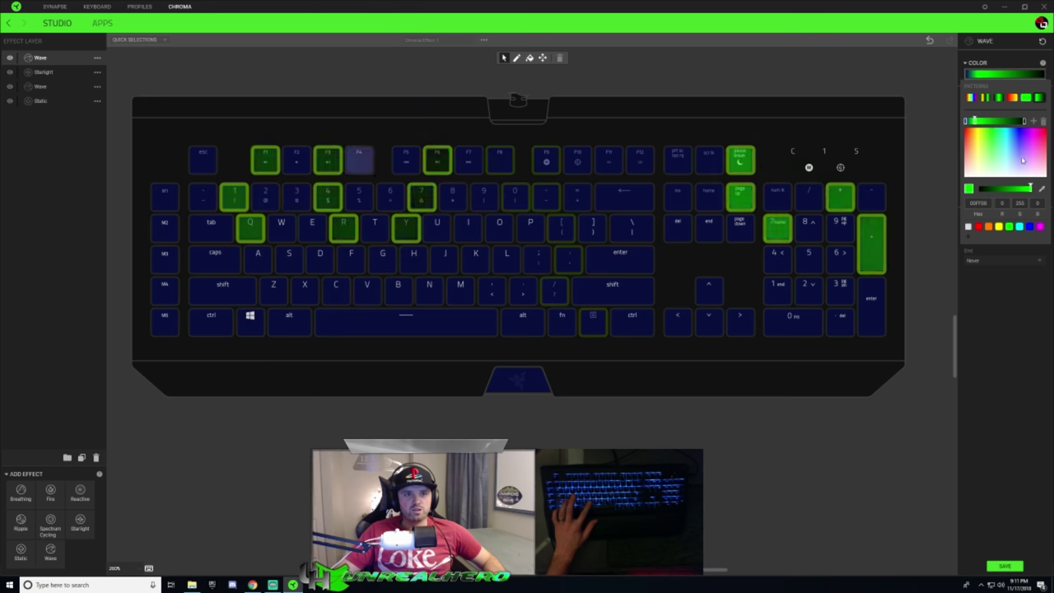
left_click_drag(1021, 162, 1020, 171)
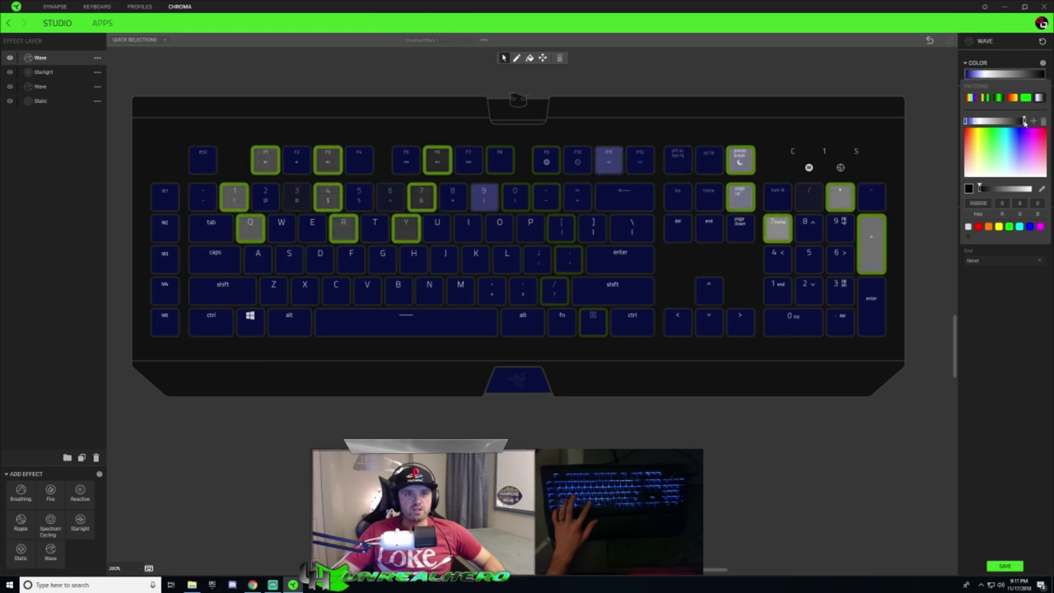
left_click_drag(1030, 193, 1035, 191)
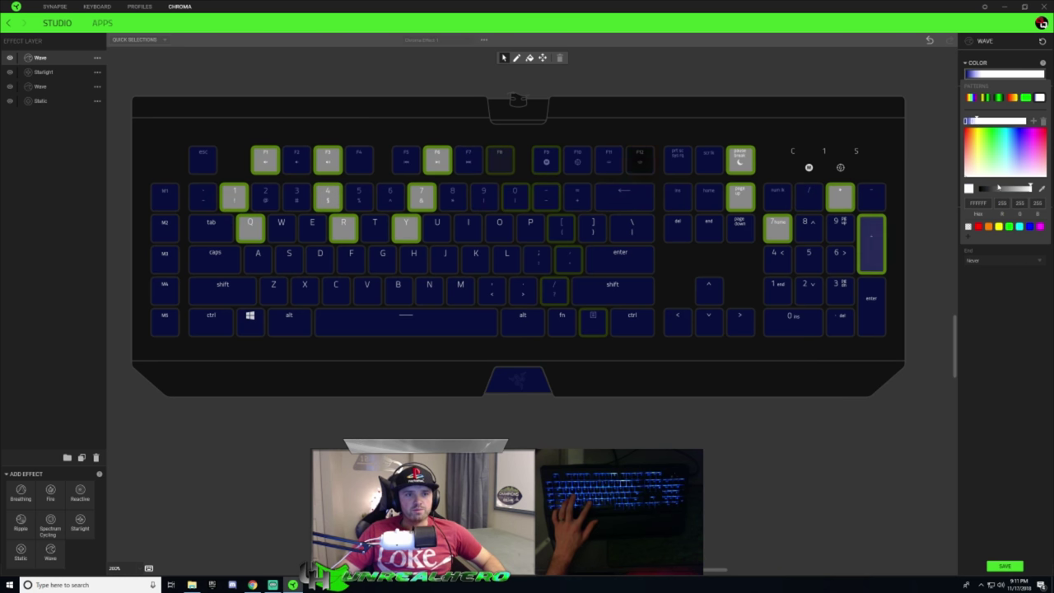
left_click(999, 271)
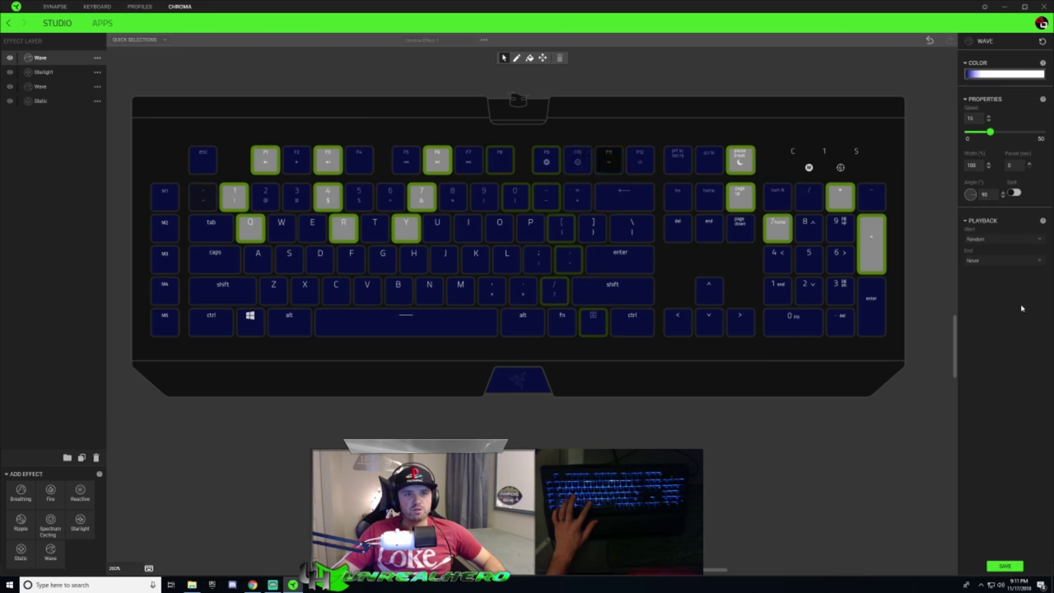
Set the copied wave's angle to 180°, enable Split and set its pause to 5 seconds.
left_click(972, 206)
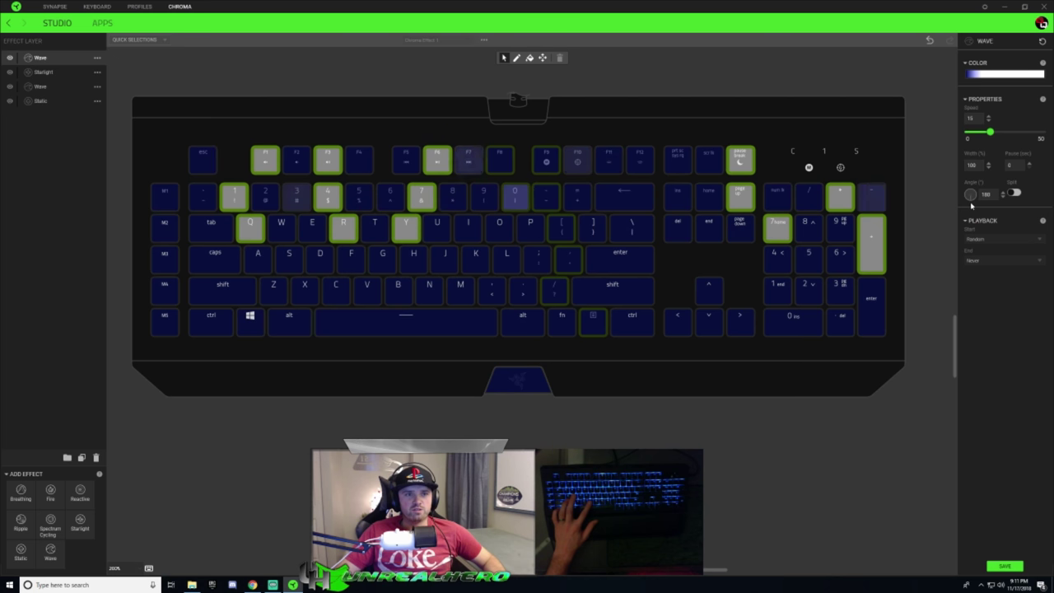
left_click(1014, 193)
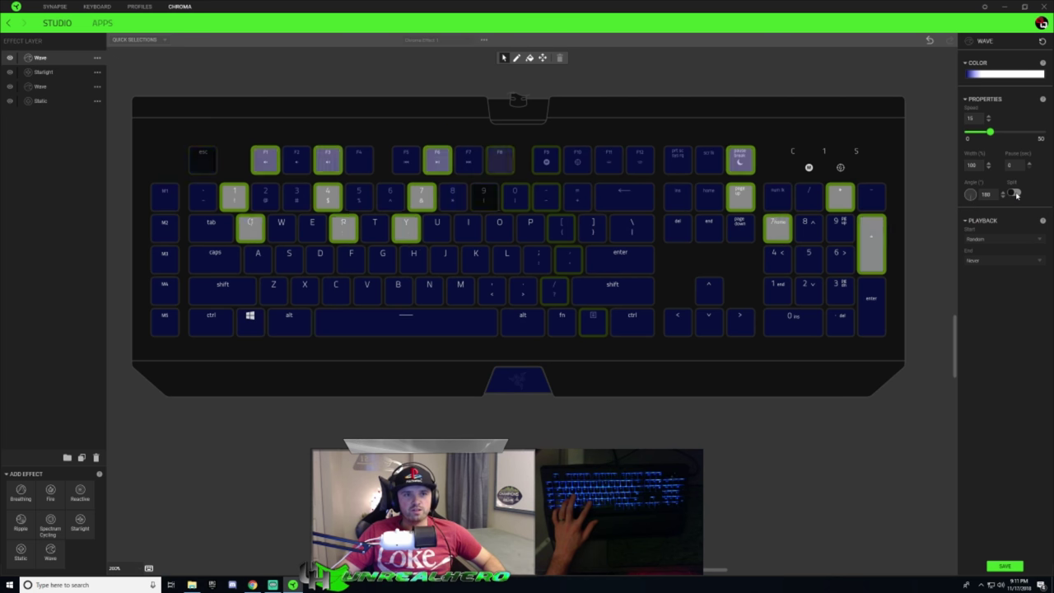
left_click(1030, 163)
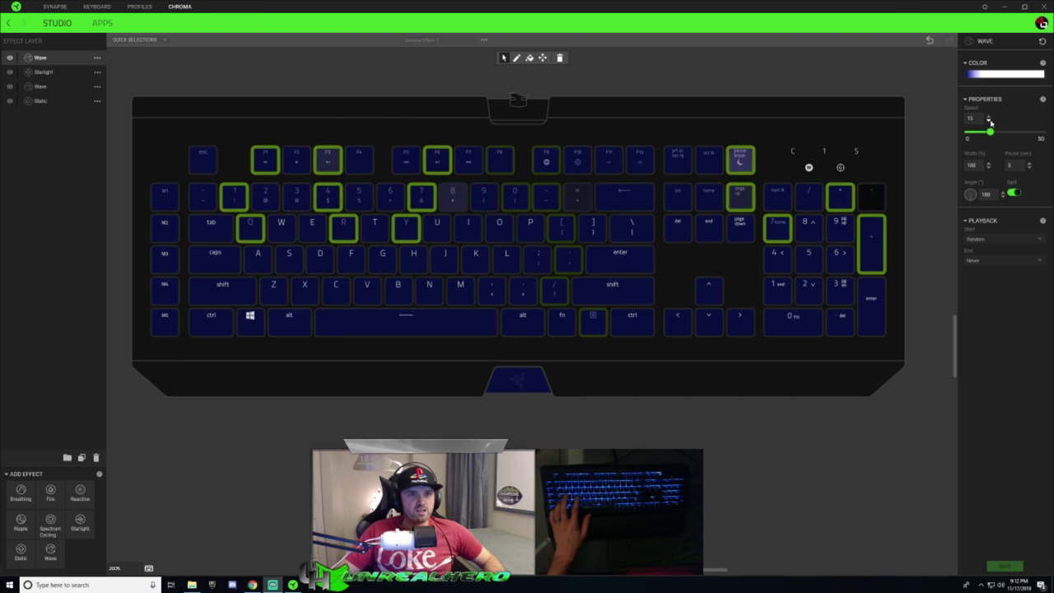
Recolour the copied wave's gradient next to its dark blue start to light blue ACB1FF and copy that hex code.
left_click(1027, 75)
left_click(1021, 133)
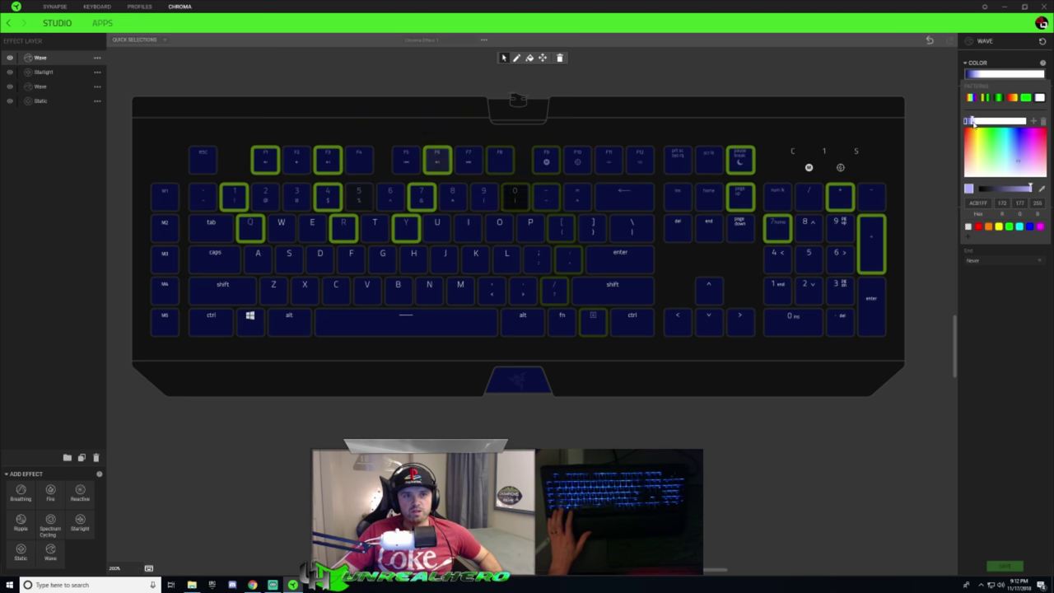
left_click(980, 203)
key("ctrl+c")
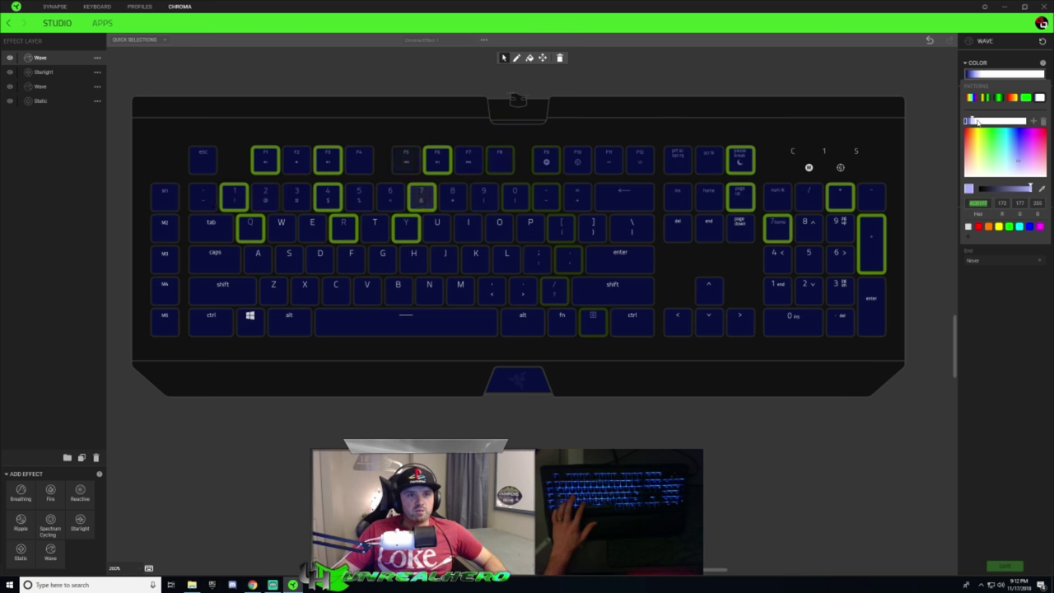
Apply the copied light blue ACB1FF to the remaining white stops of the wave gradient and save the effect.
left_click(978, 203)
key("ctrl+v")
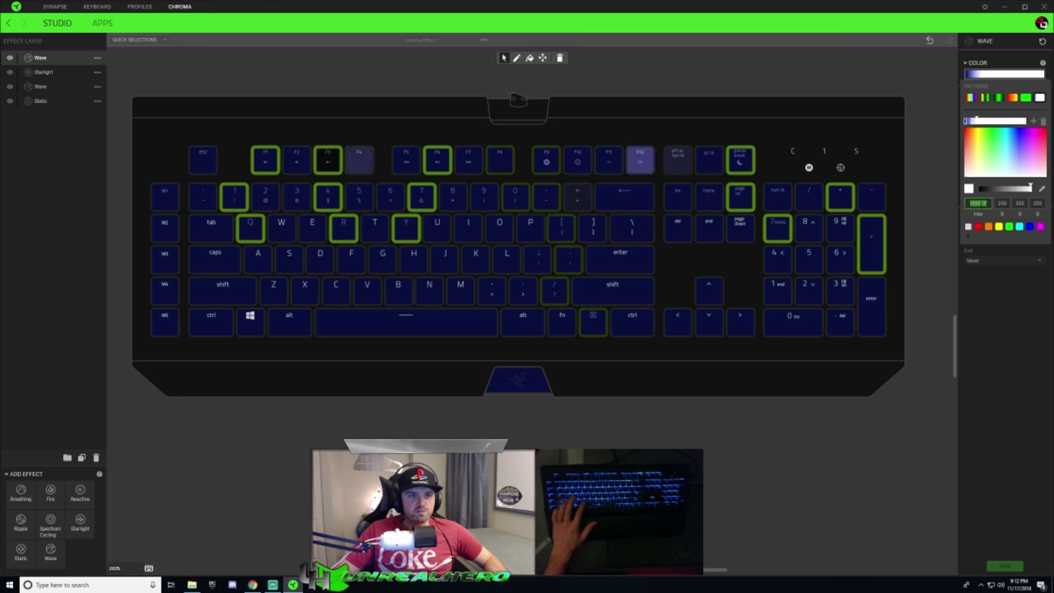
left_click(1026, 121)
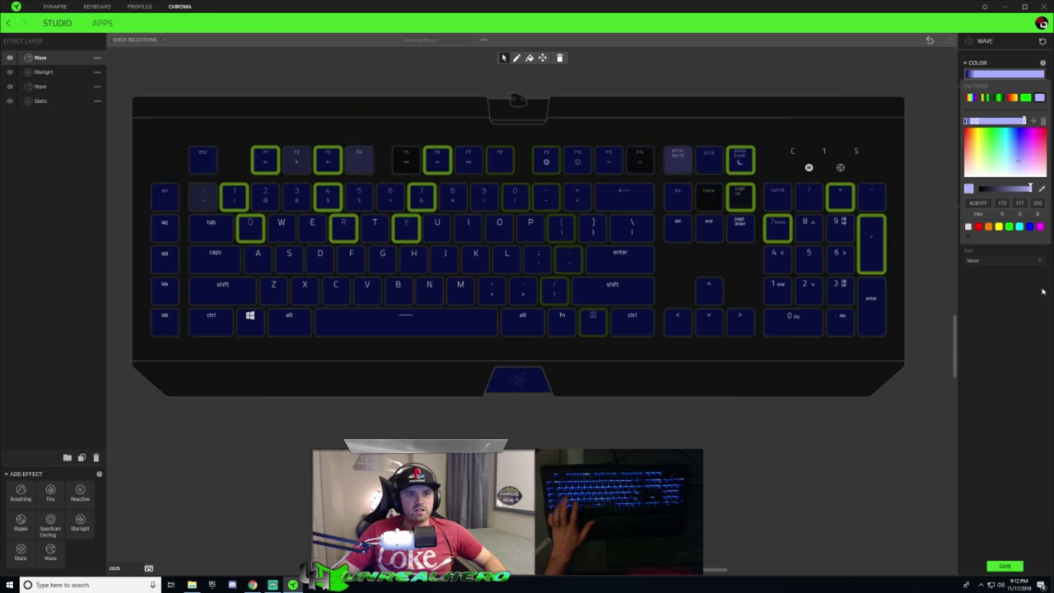
left_click(1004, 120)
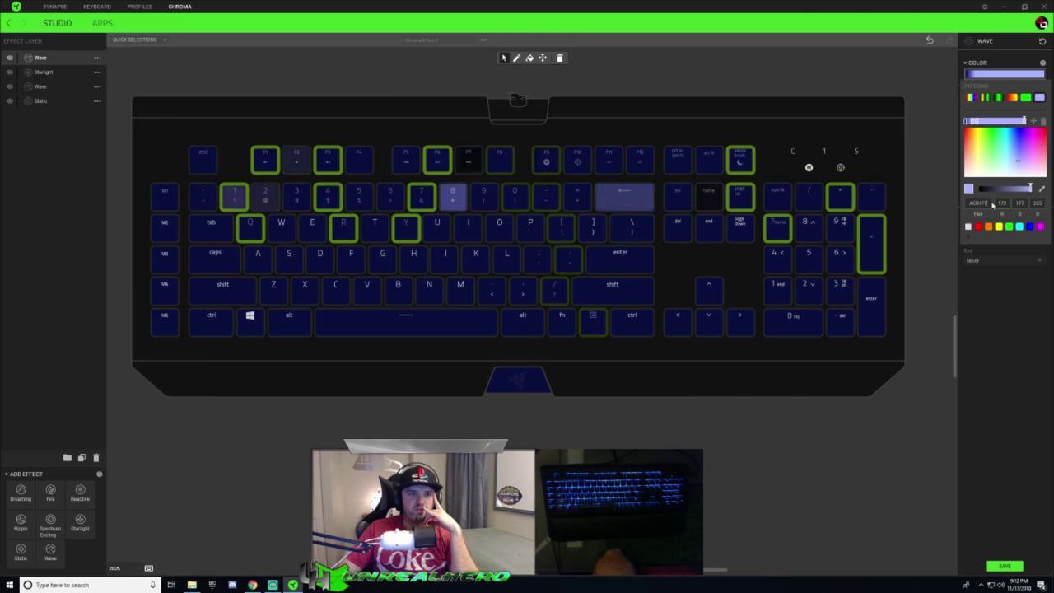
left_click(1006, 568)
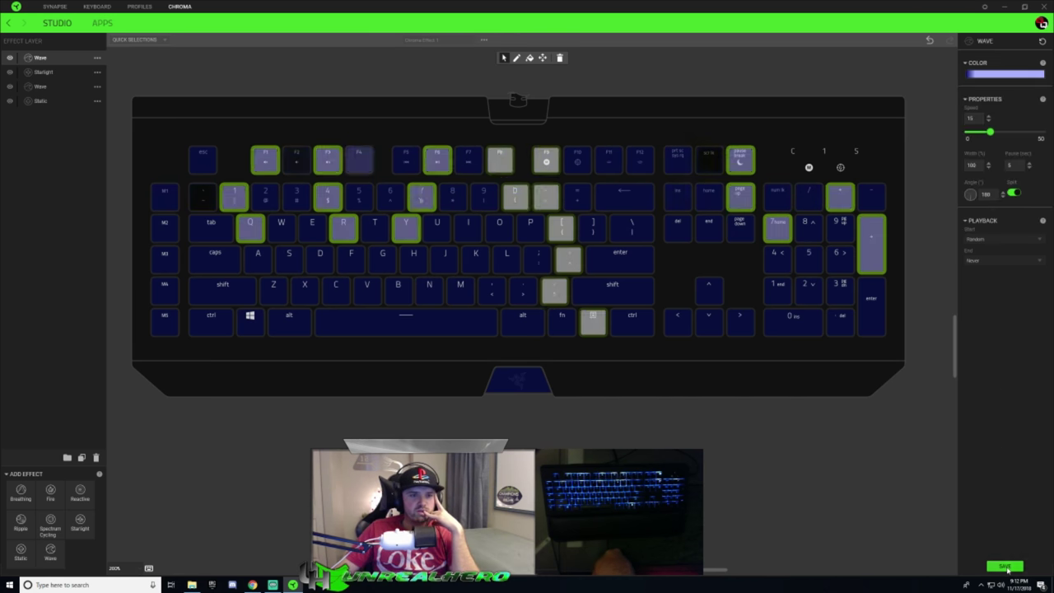